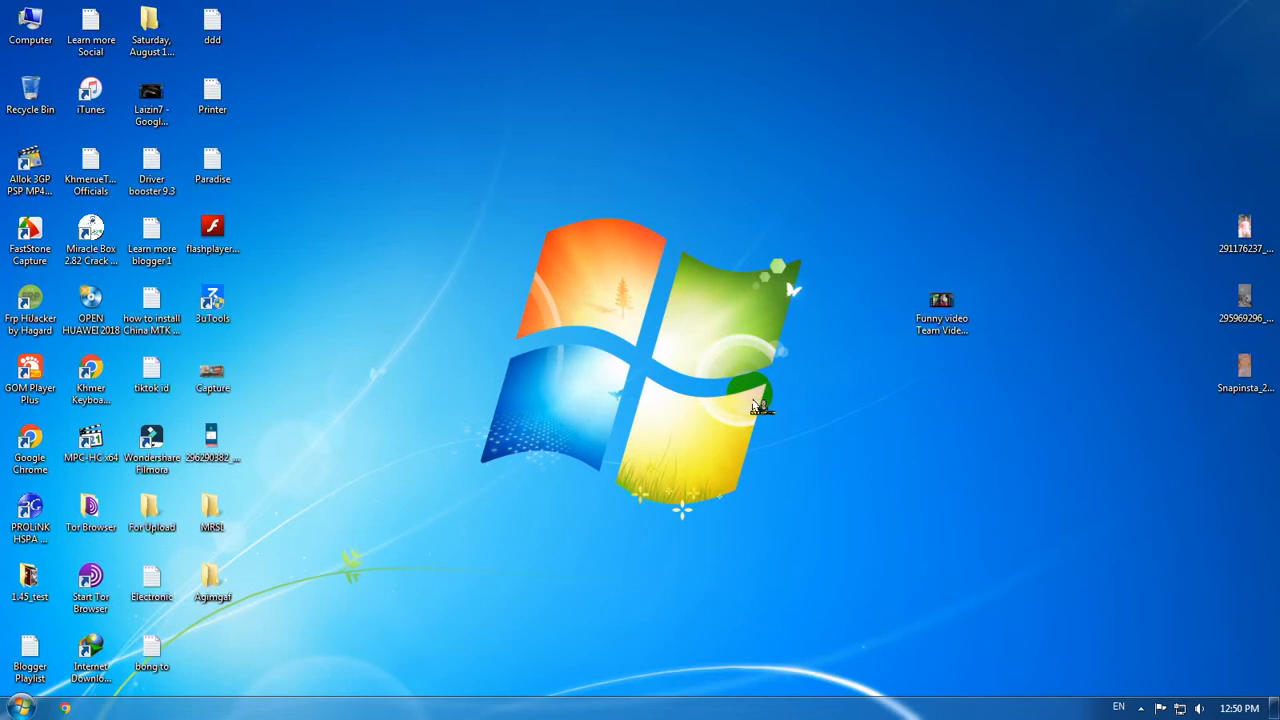
# Refresh the desktop and move the Funny video Team Video True iD file to the middle of the desktop.
pyautogui.rightClick(683, 297)
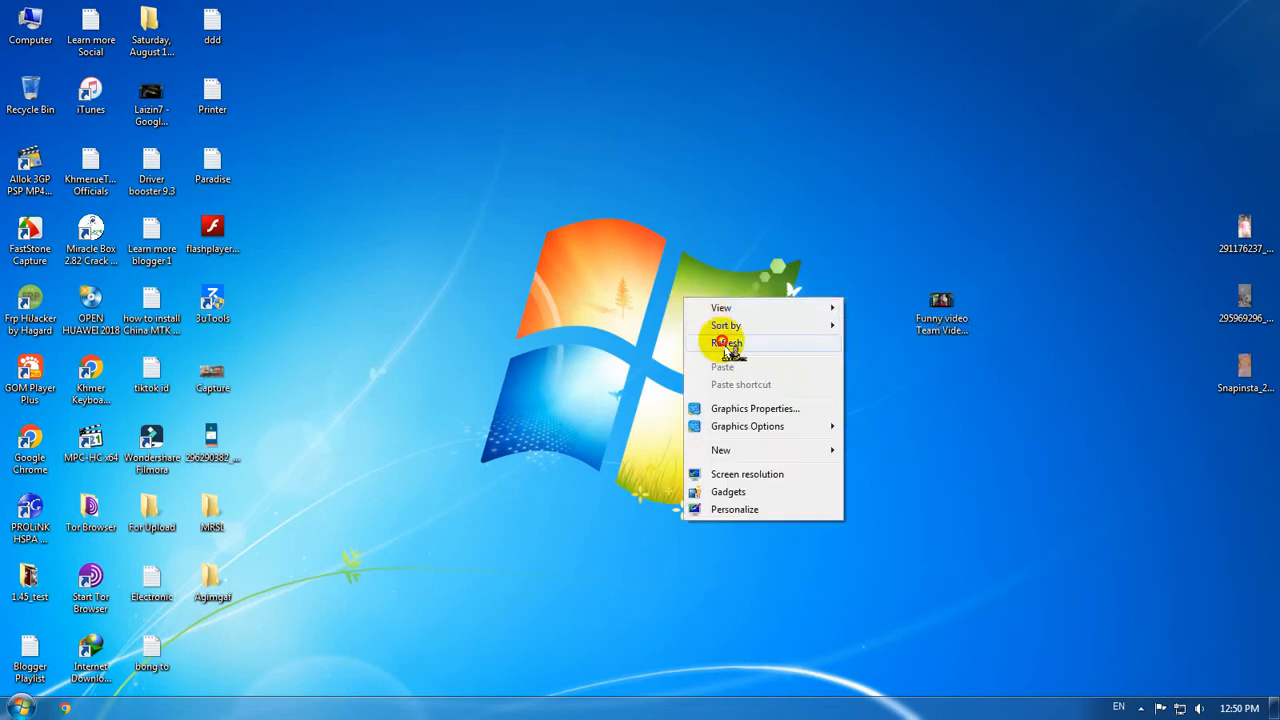
pyautogui.click(728, 346)
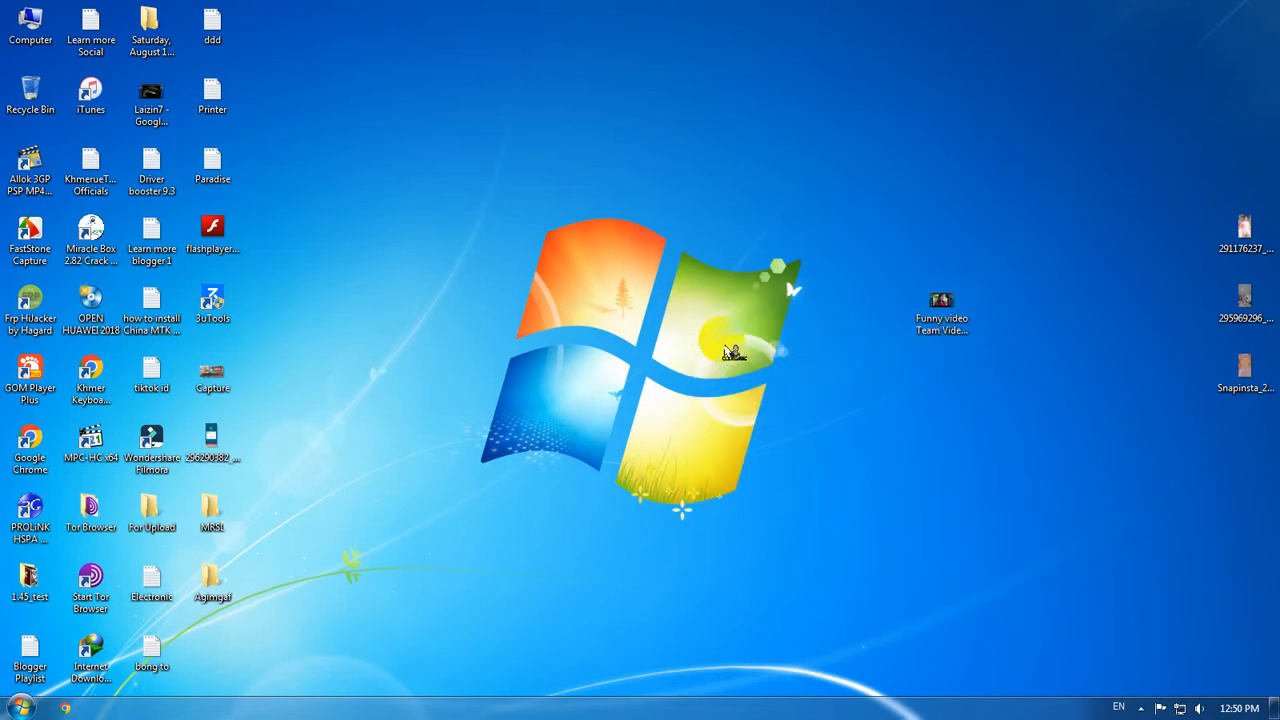
pyautogui.moveTo(938, 305); pyautogui.dragTo(698, 378)
pyautogui.click(938, 466)
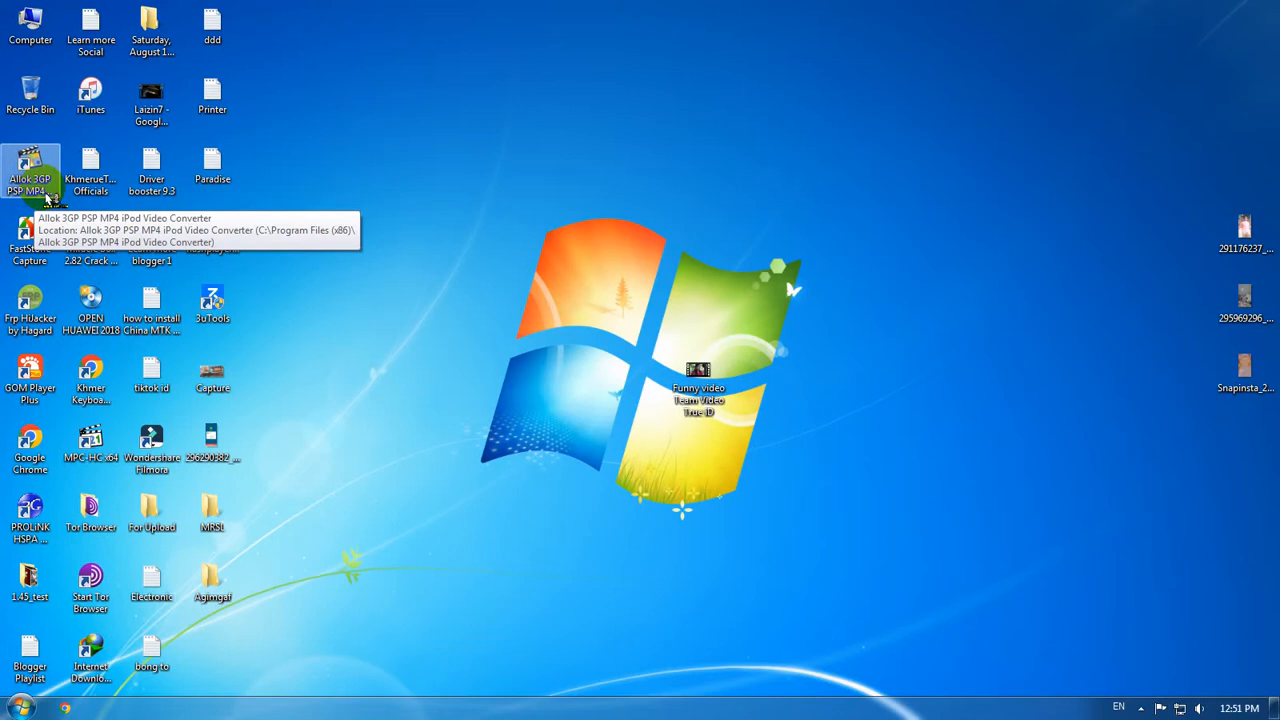
# Launch Allok 3GP PSP MP4 iPod Video Converter and add the Funny video file from the desktop to its source files.
pyautogui.doubleClick(45, 198)
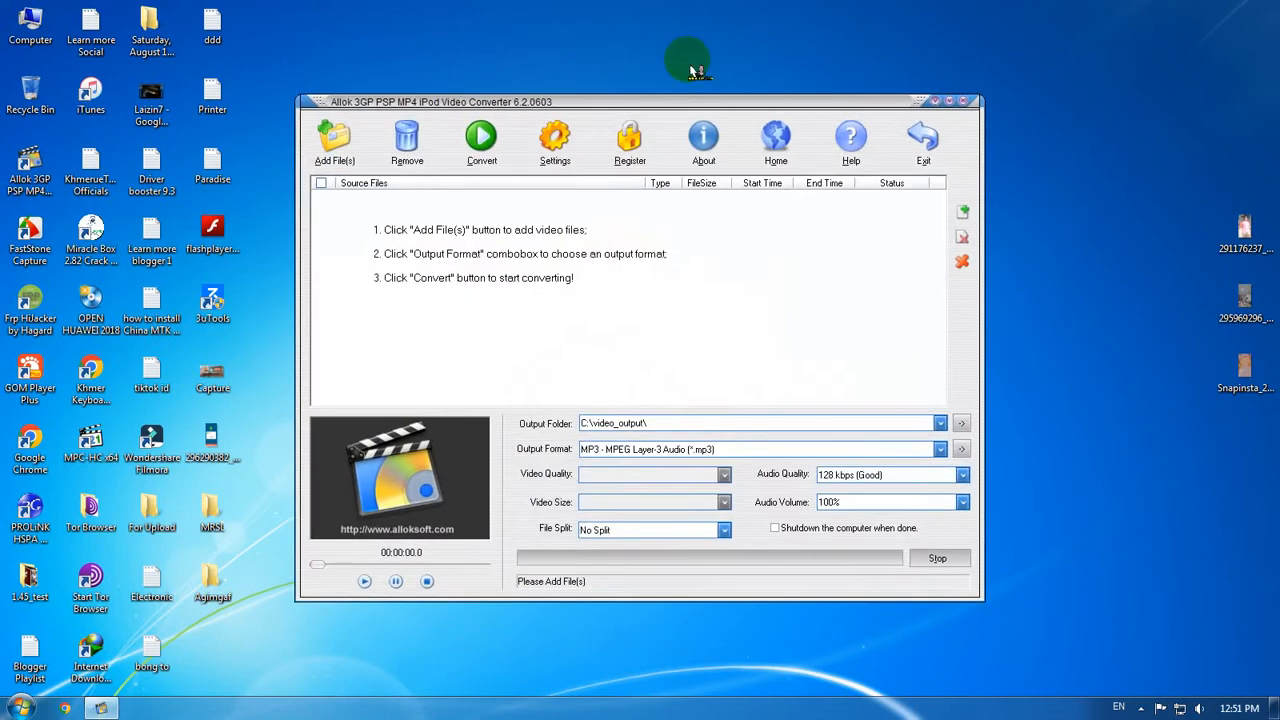
pyautogui.moveTo(749, 105); pyautogui.dragTo(435, 92)
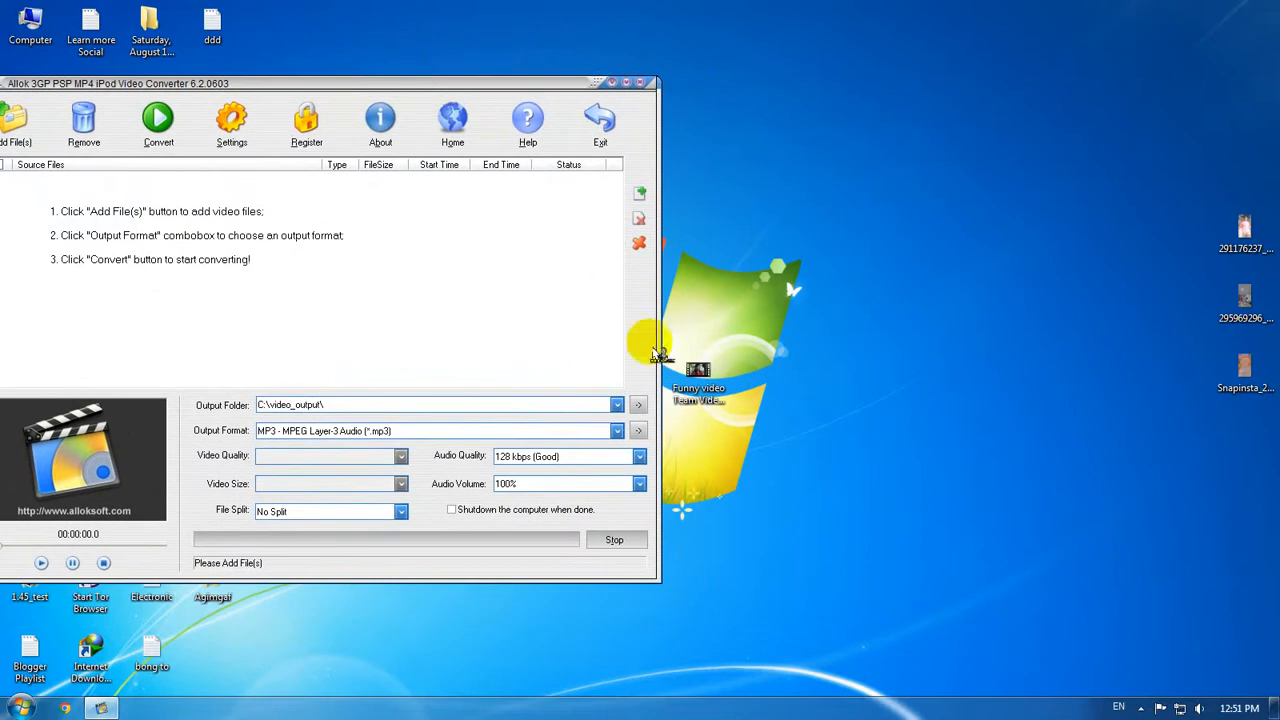
pyautogui.moveTo(700, 372); pyautogui.dragTo(462, 303)
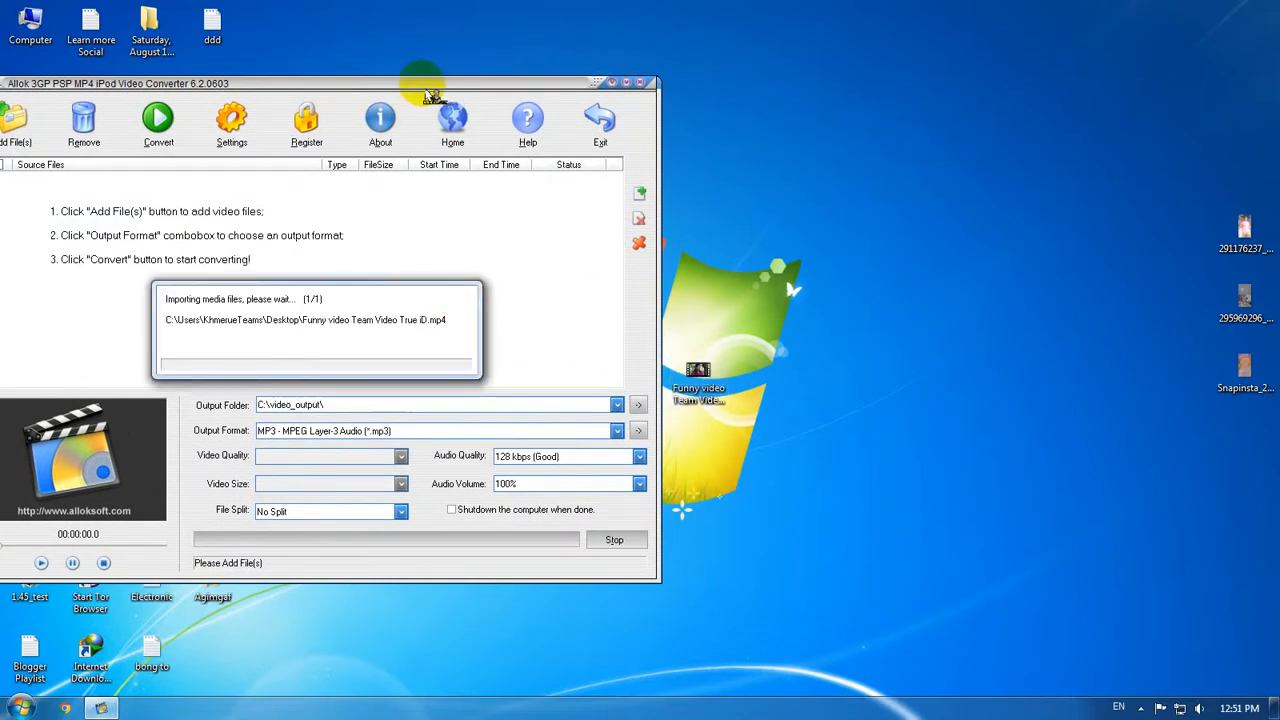
pyautogui.moveTo(428, 92); pyautogui.dragTo(713, 106)
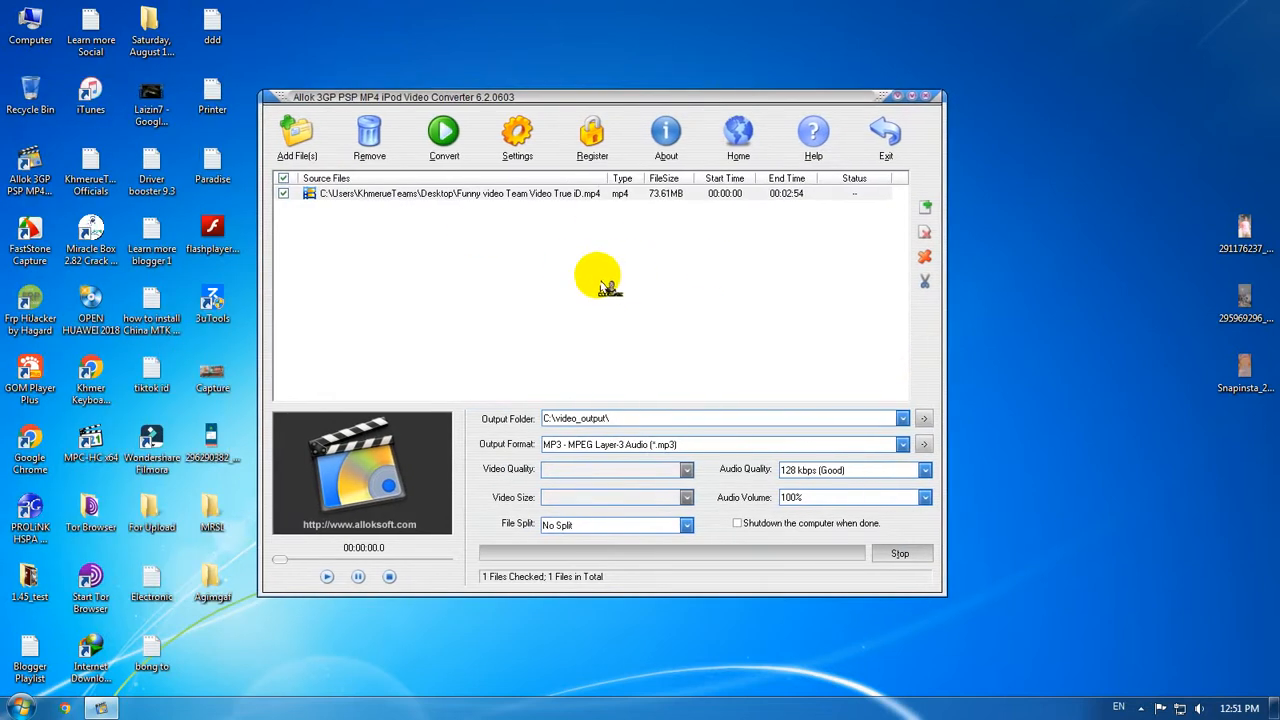
# Open the added video in the Video Splitter, preview its beginning and mark the segment's start time at 00:00:06.
pyautogui.click(548, 198)
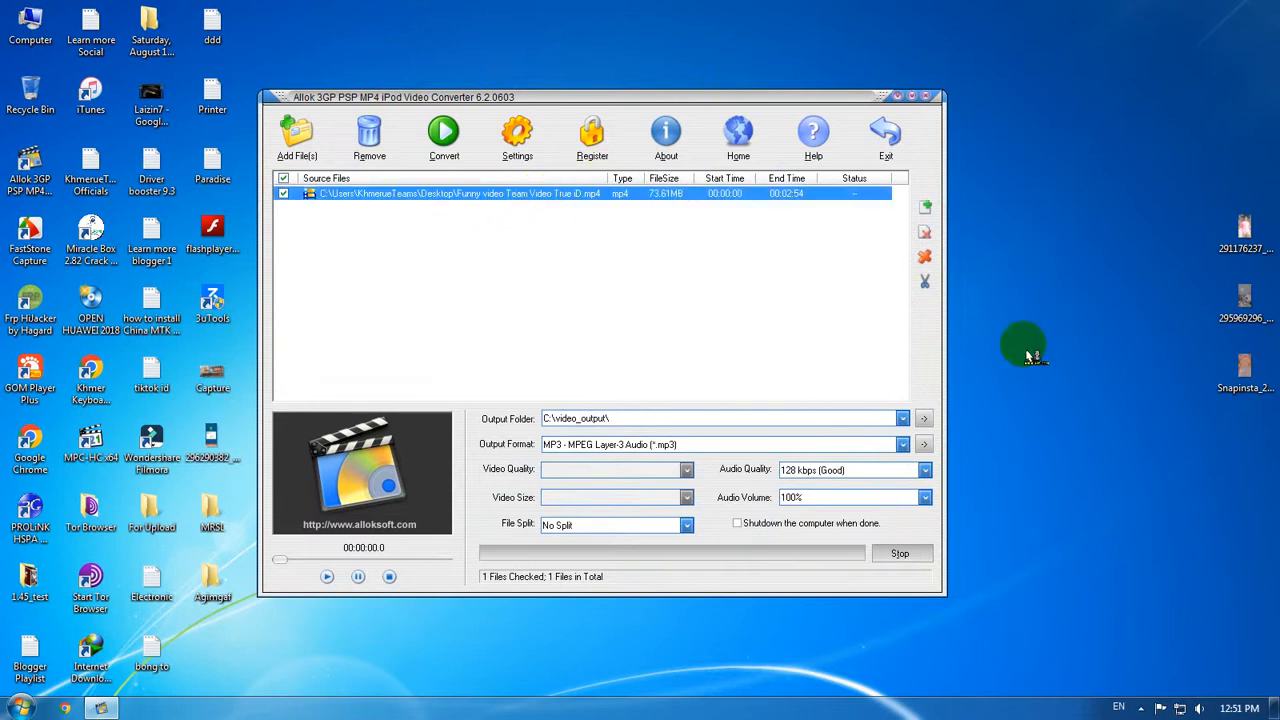
pyautogui.click(925, 284)
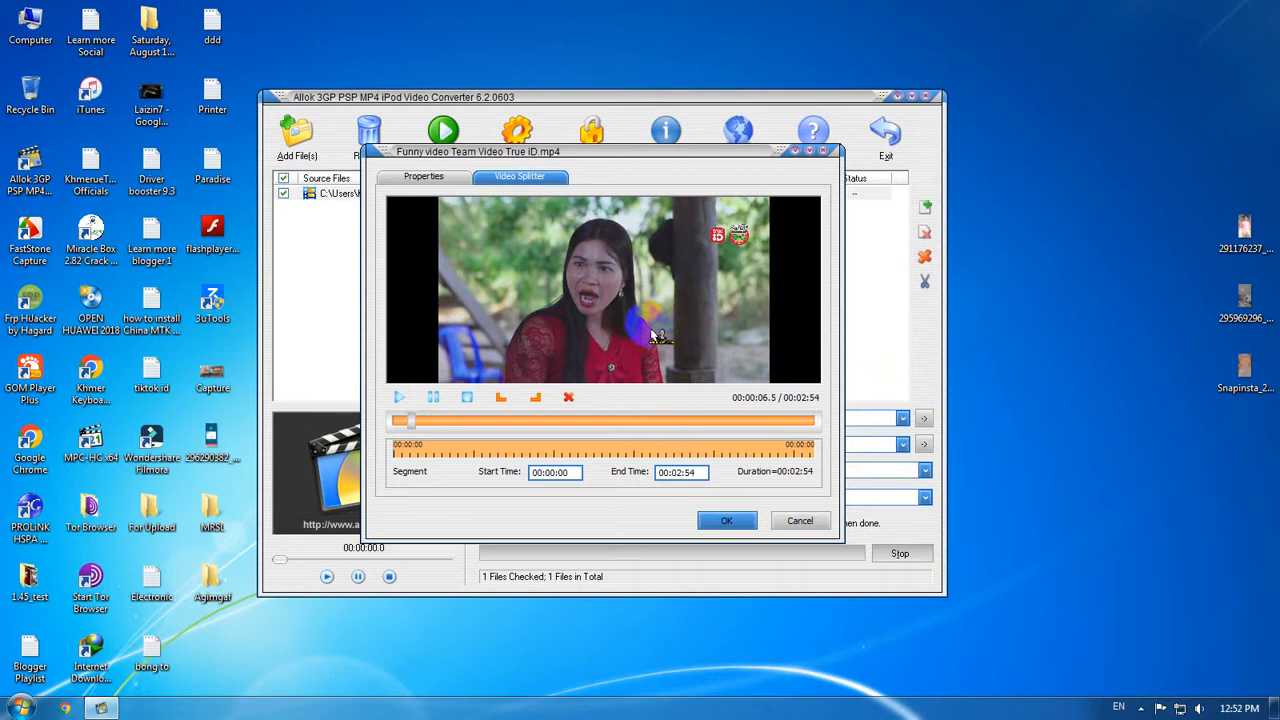
pyautogui.moveTo(421, 428)
pyautogui.mouseDown()
pyautogui.moveTo(455, 431)
pyautogui.moveTo(411, 426)
pyautogui.mouseUp()
pyautogui.click(401, 402)
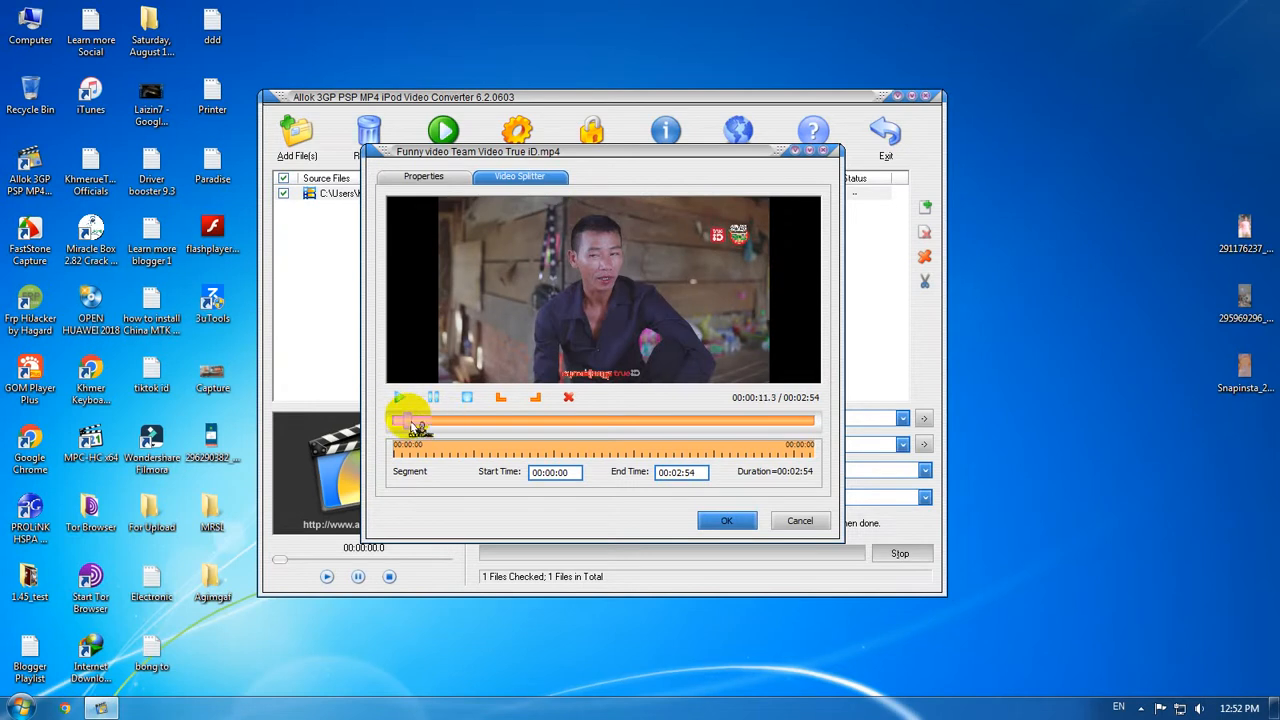
pyautogui.click(466, 398)
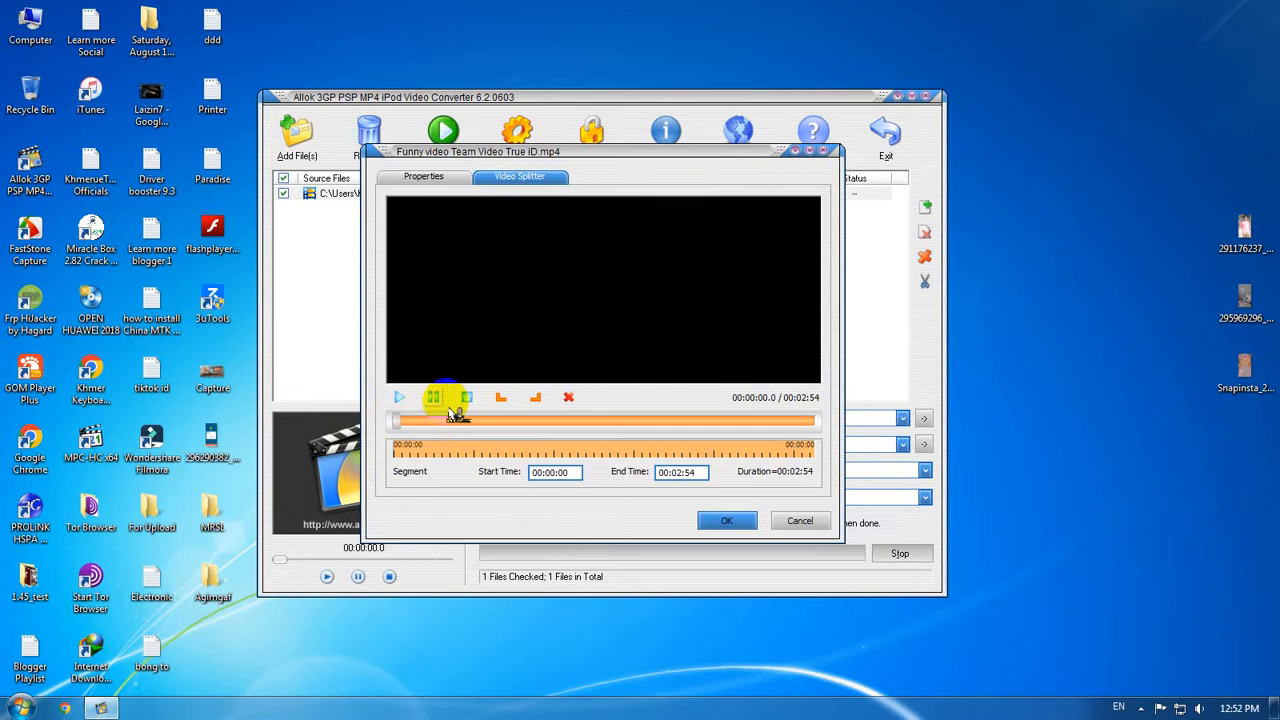
pyautogui.click(399, 398)
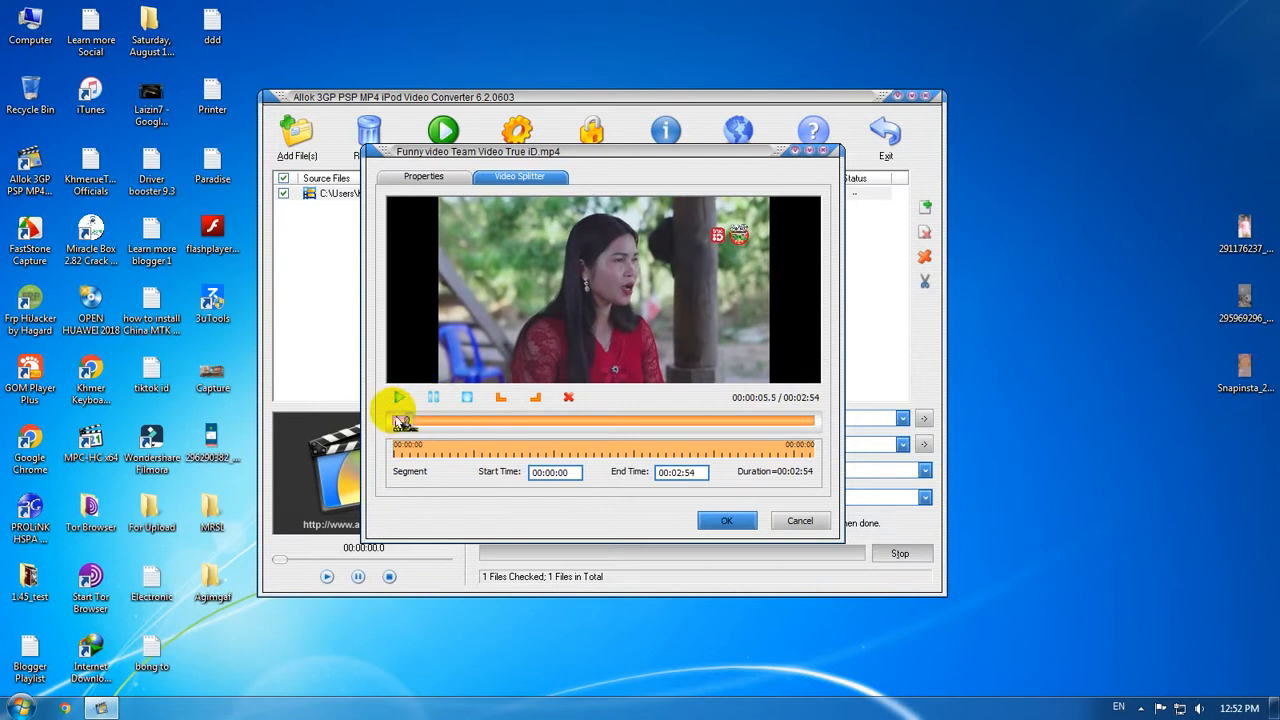
pyautogui.click(503, 400)
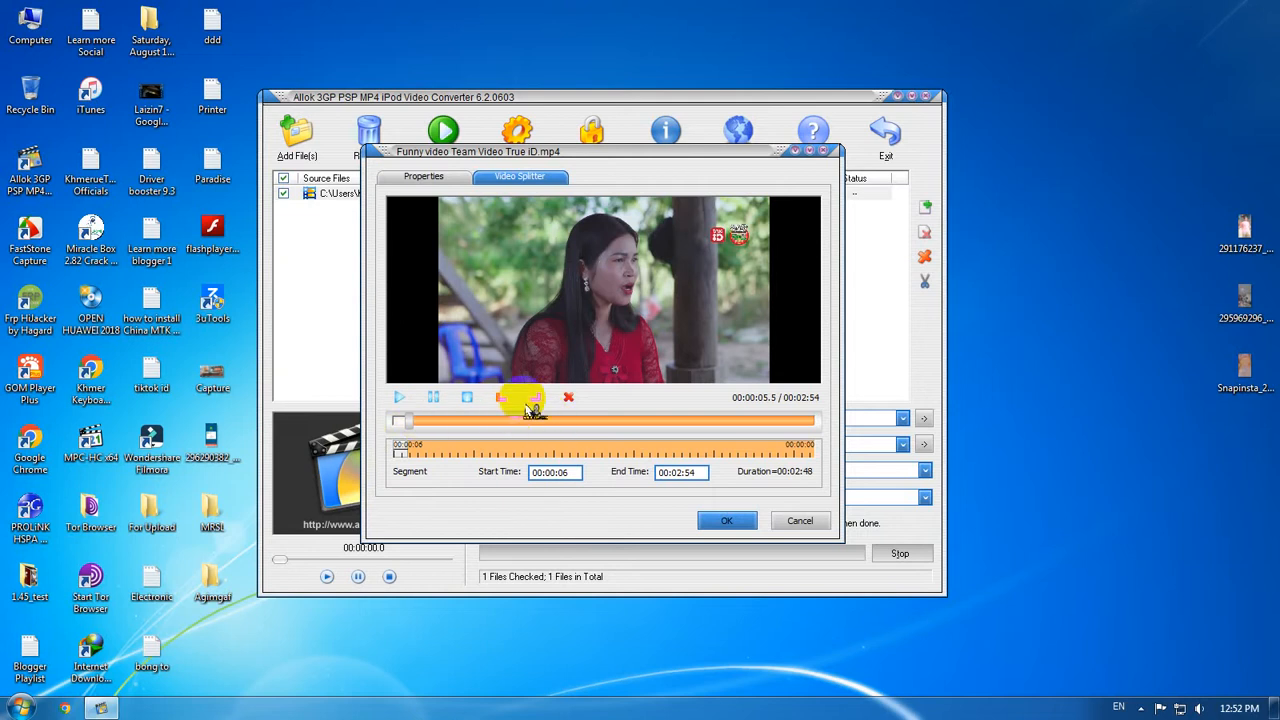
# Play the video further, mark the segment's end time at 00:00:07 and apply the trim.
pyautogui.click(399, 399)
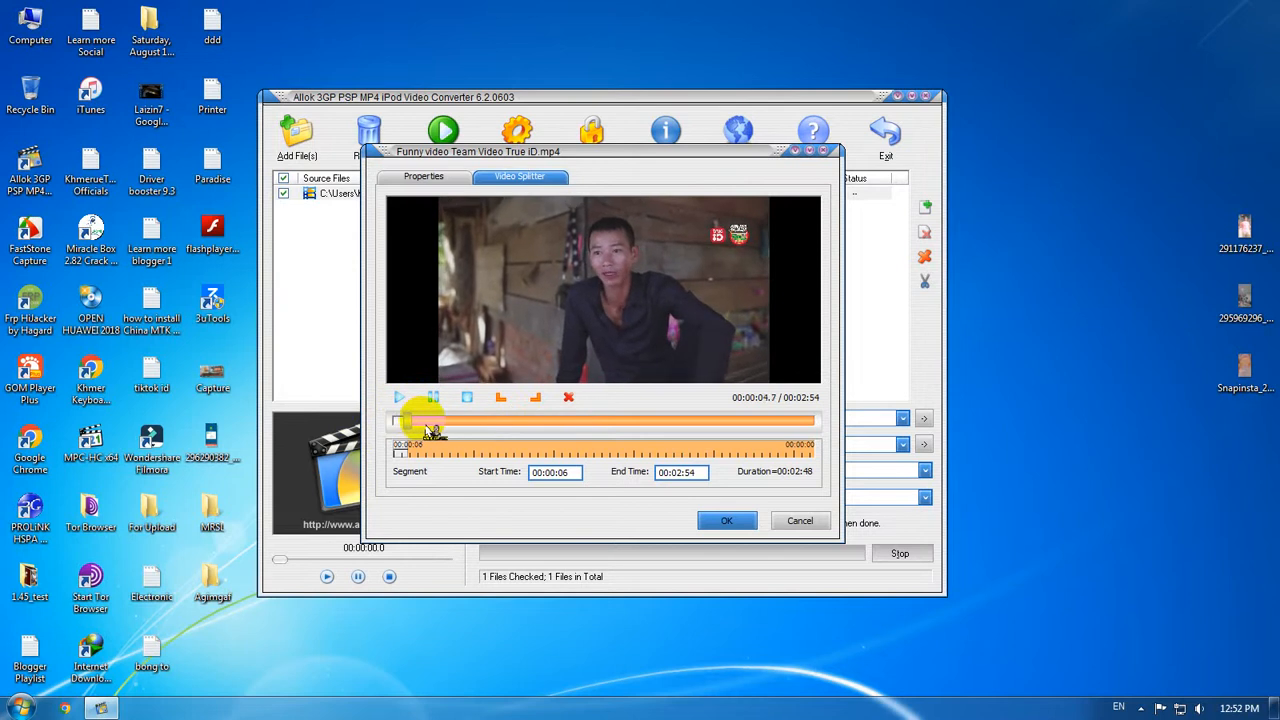
pyautogui.click(536, 399)
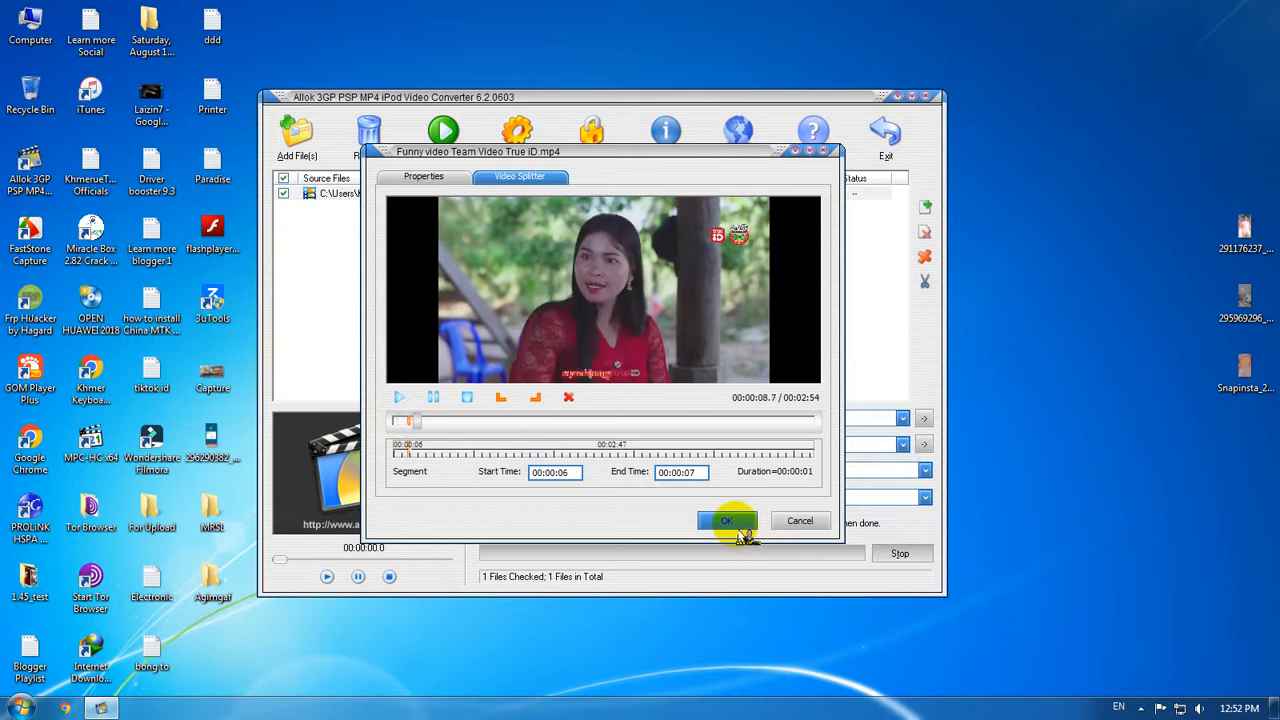
pyautogui.click(727, 521)
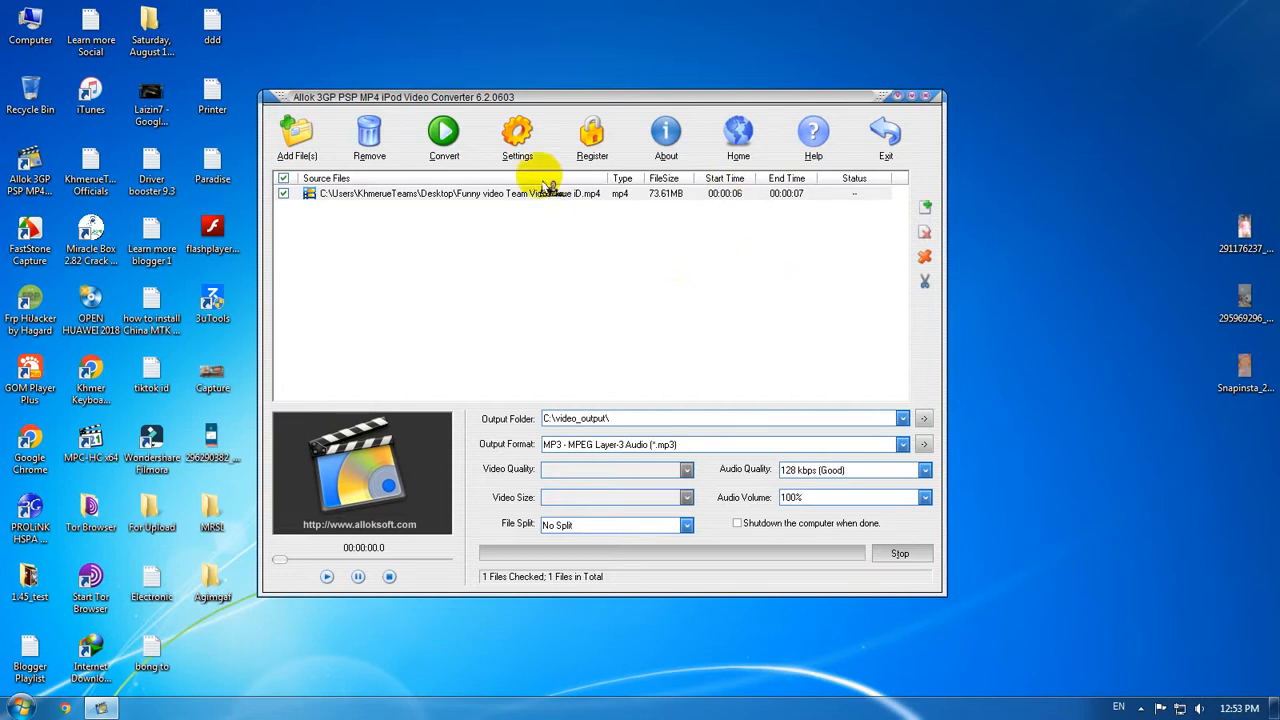
# Convert the trimmed clip to MP3, and reconvert it with the output format MP4 - MPEG-4 Video Format (*.mp4).
pyautogui.click(455, 157)
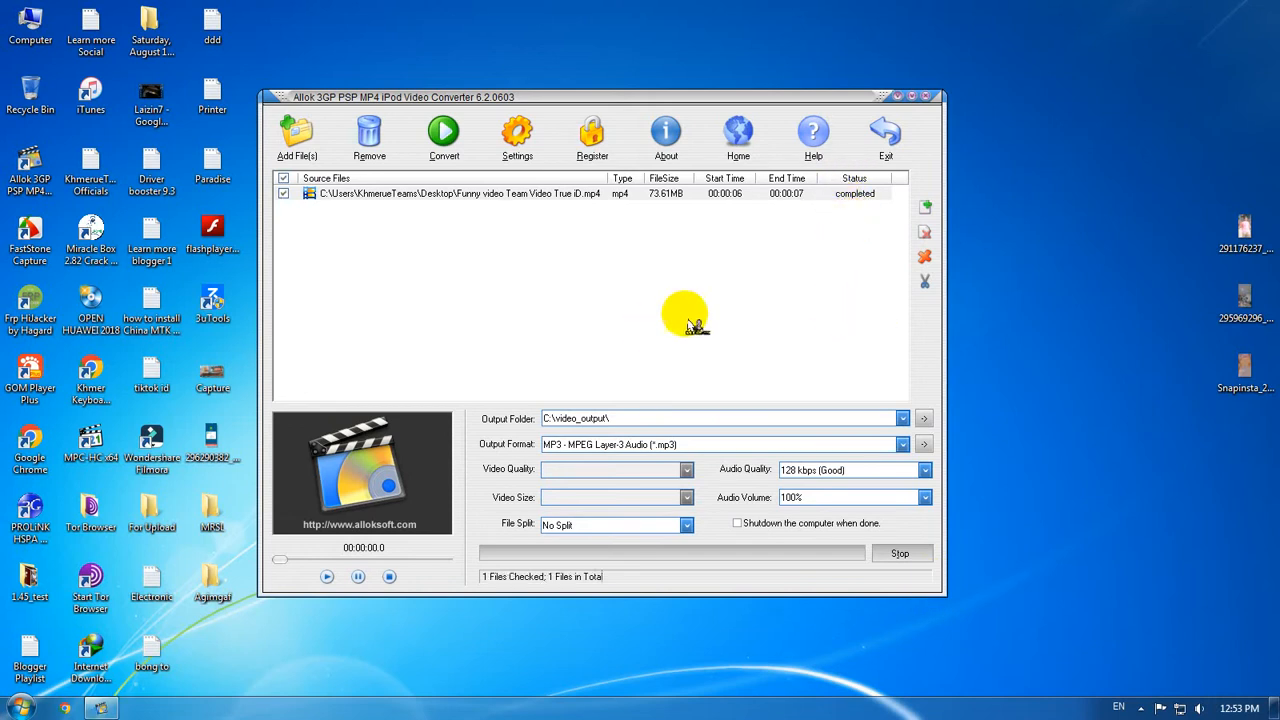
pyautogui.click(660, 447)
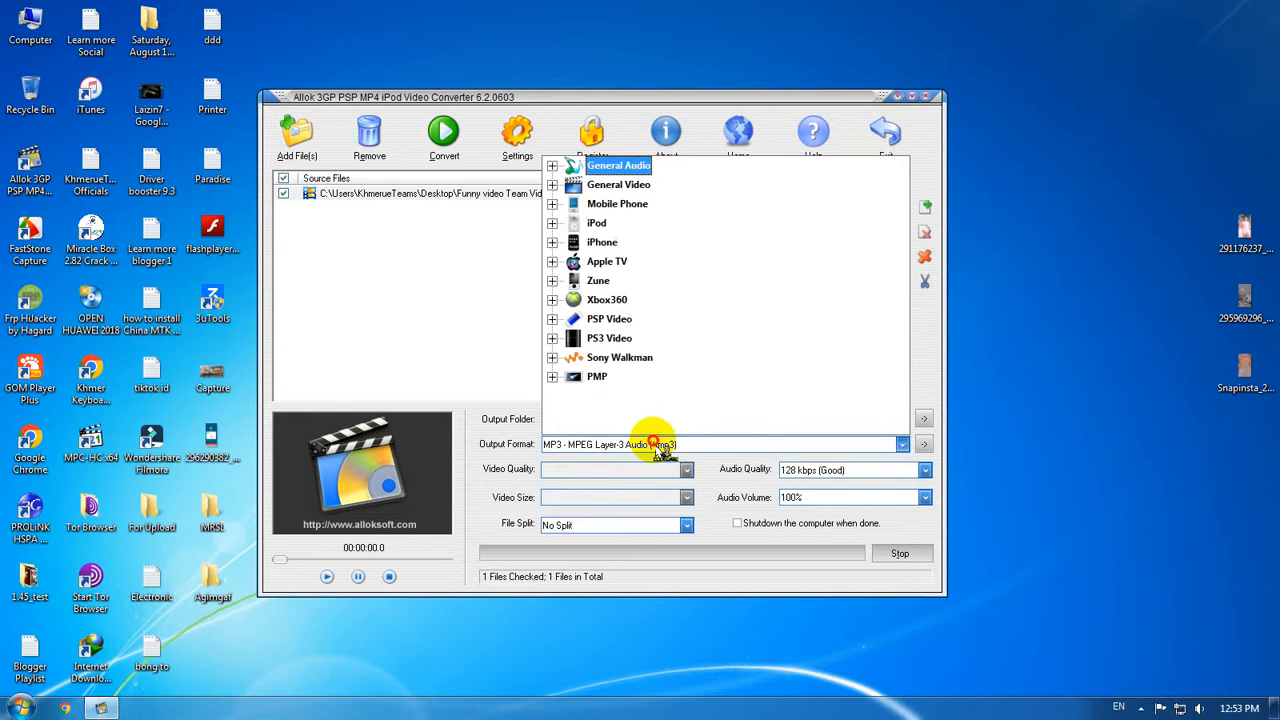
pyautogui.click(595, 184)
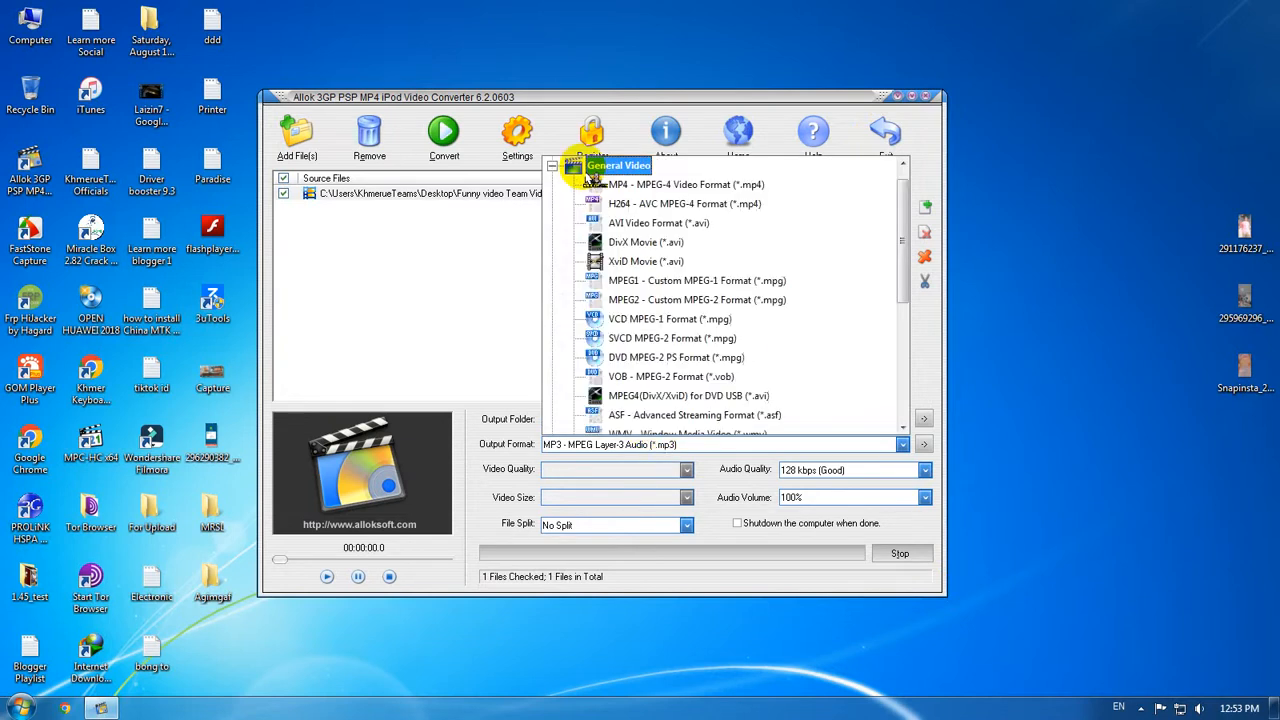
pyautogui.click(686, 188)
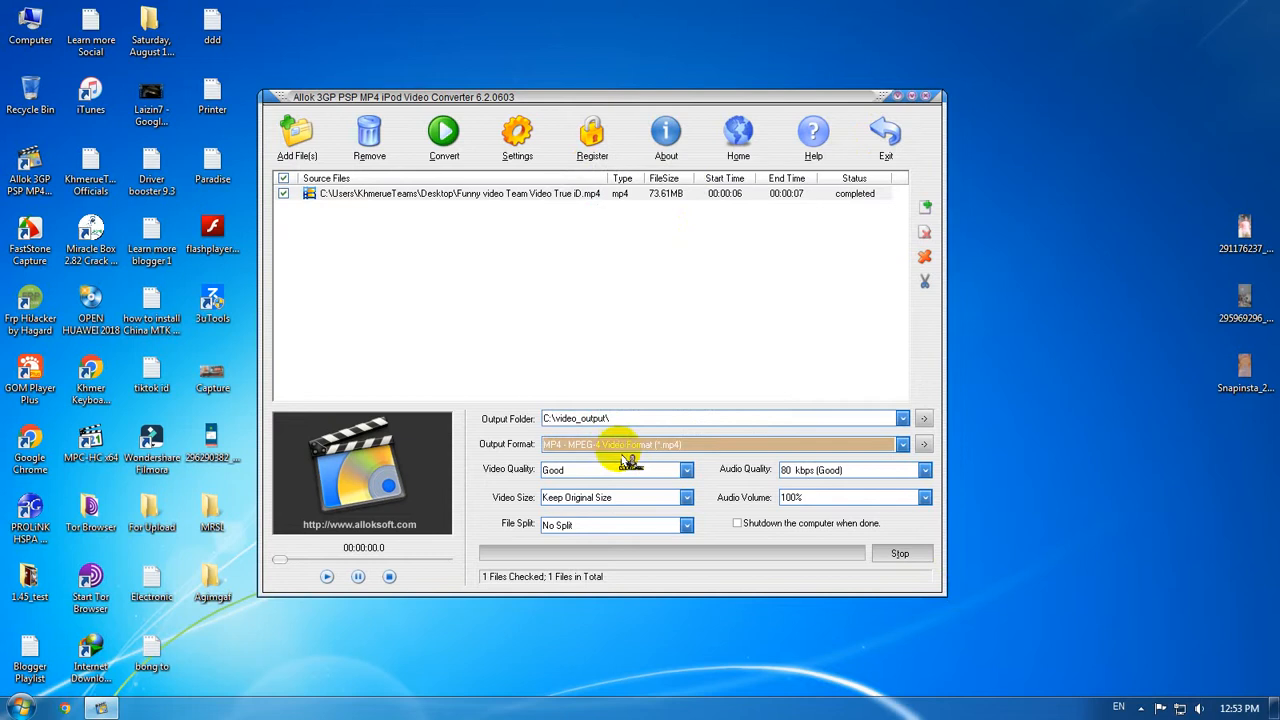
pyautogui.click(442, 148)
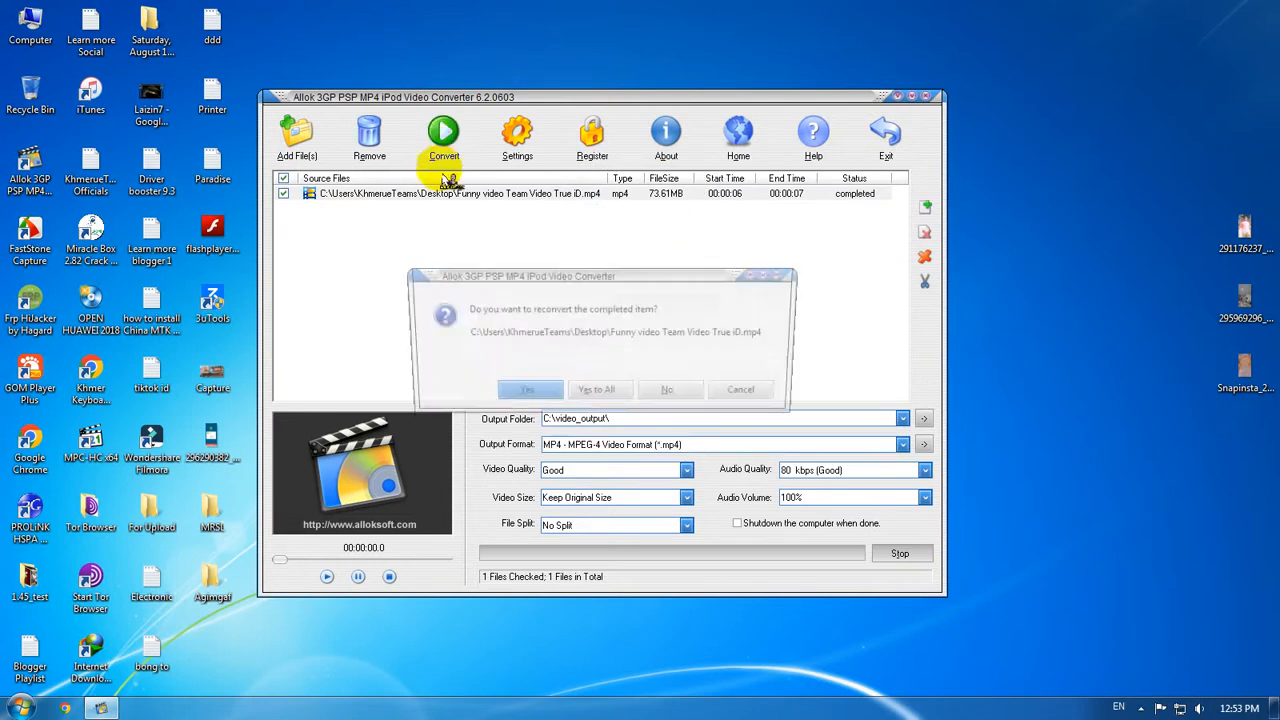
pyautogui.click(600, 397)
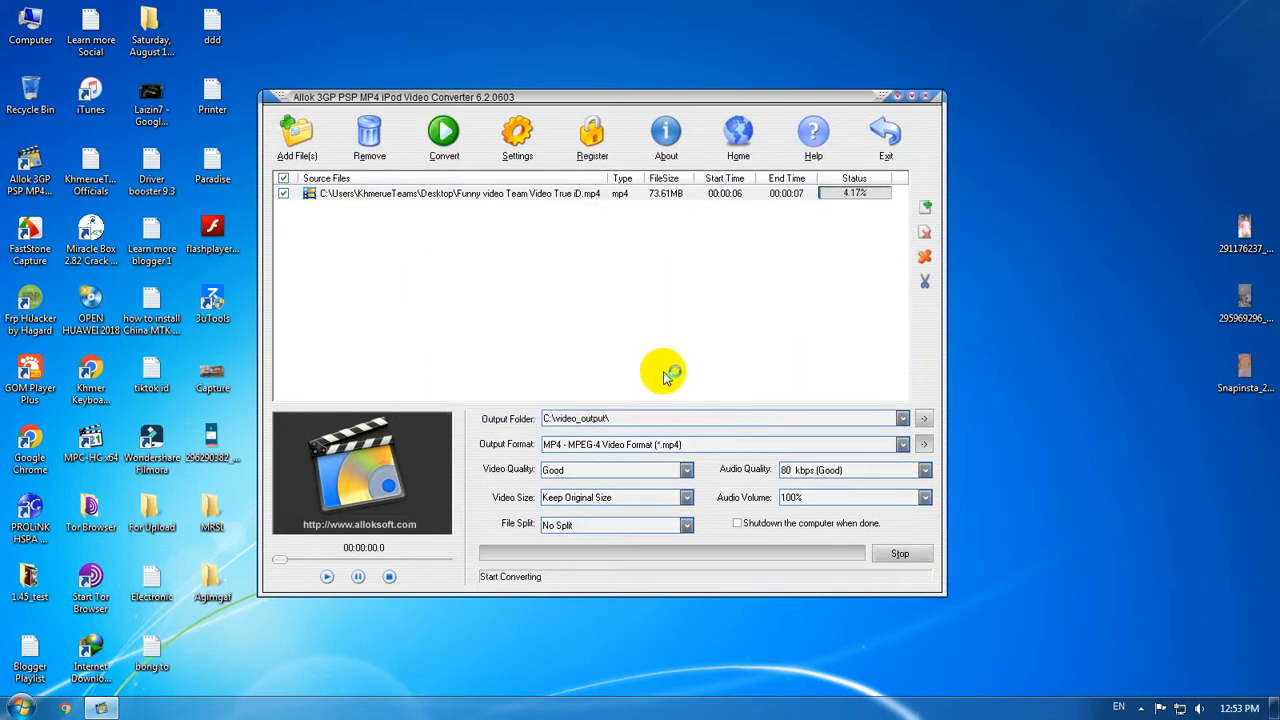
# Open the converter's output folder and play the converted MP4 clip to check it.
pyautogui.click(924, 420)
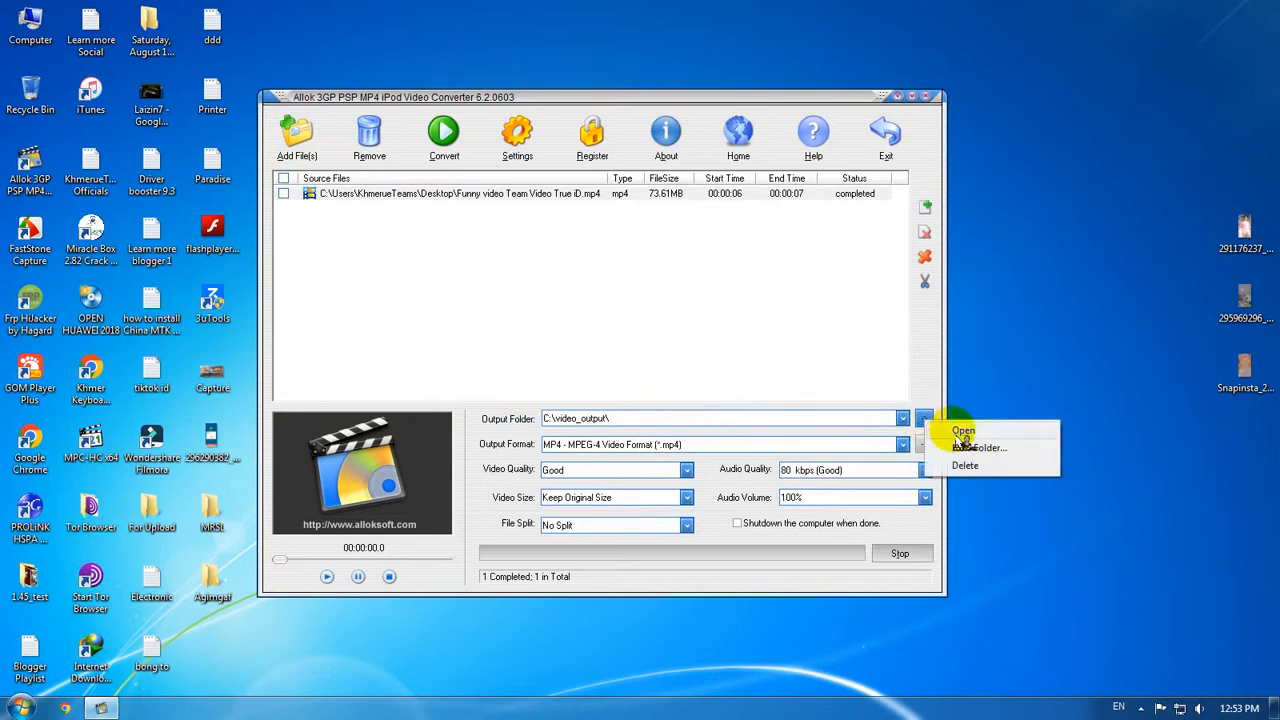
pyautogui.click(957, 431)
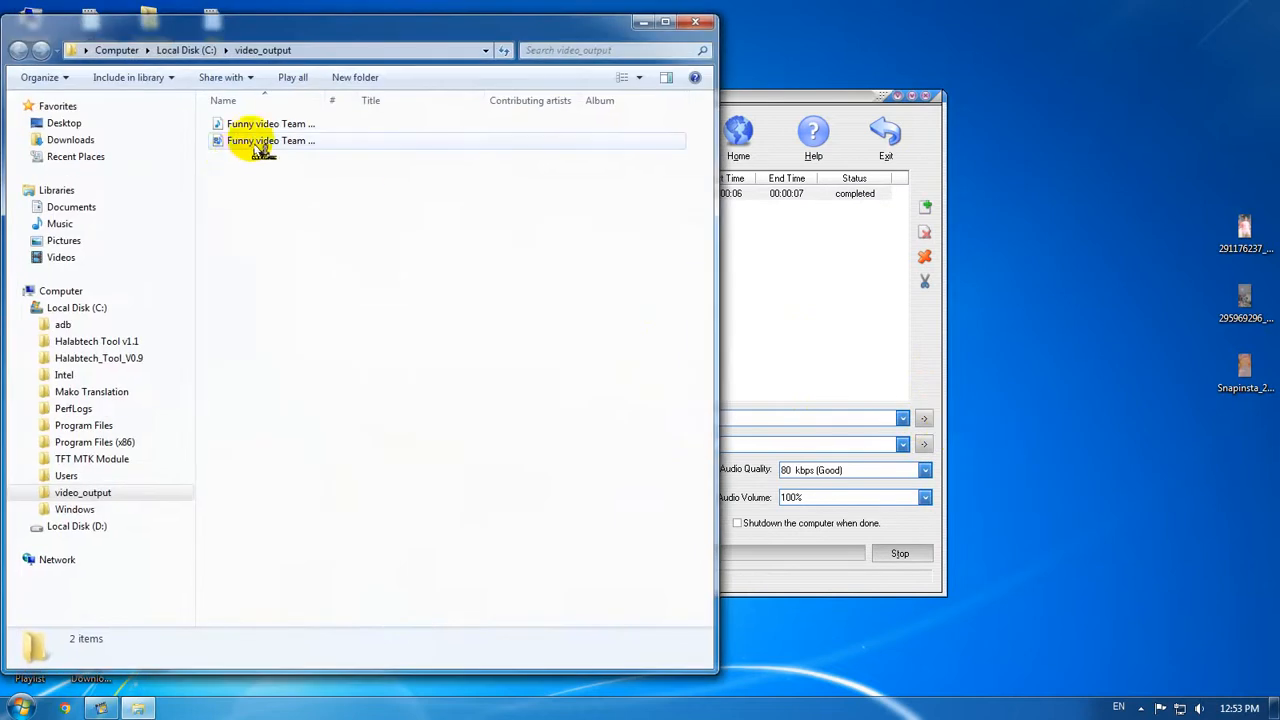
pyautogui.click(257, 142)
pyautogui.doubleClick(257, 142)
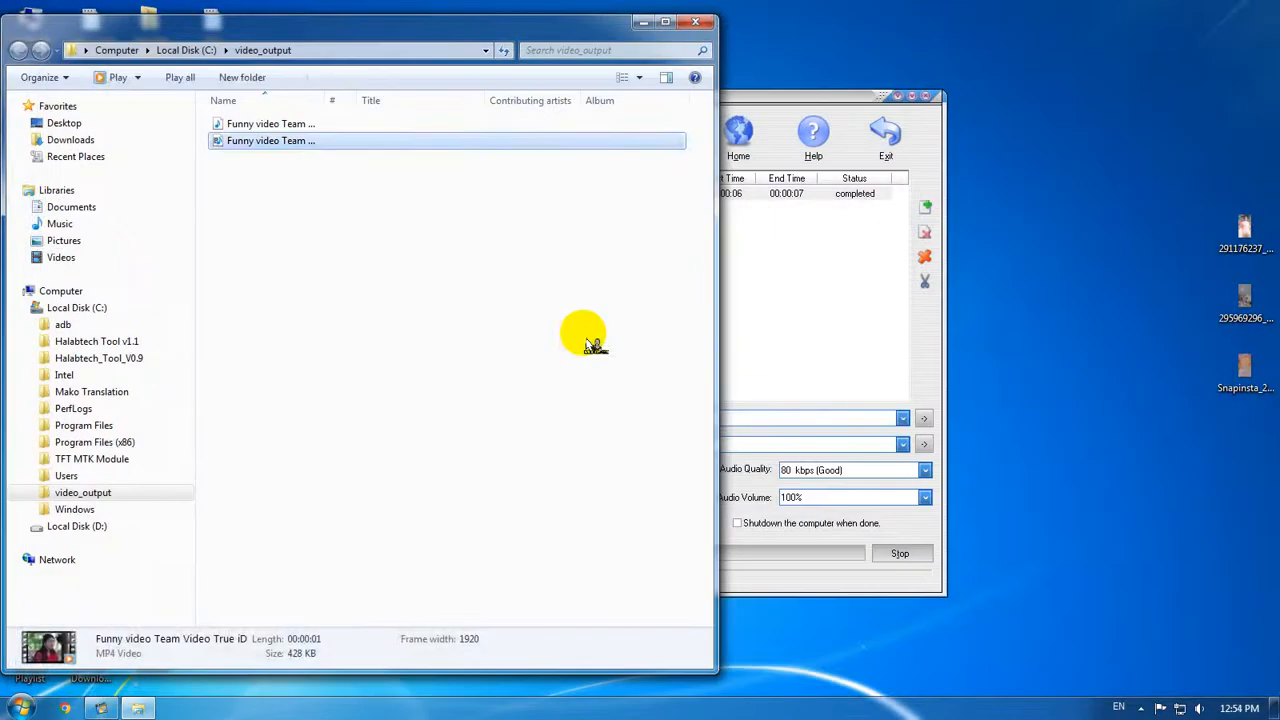
pyautogui.click(587, 341)
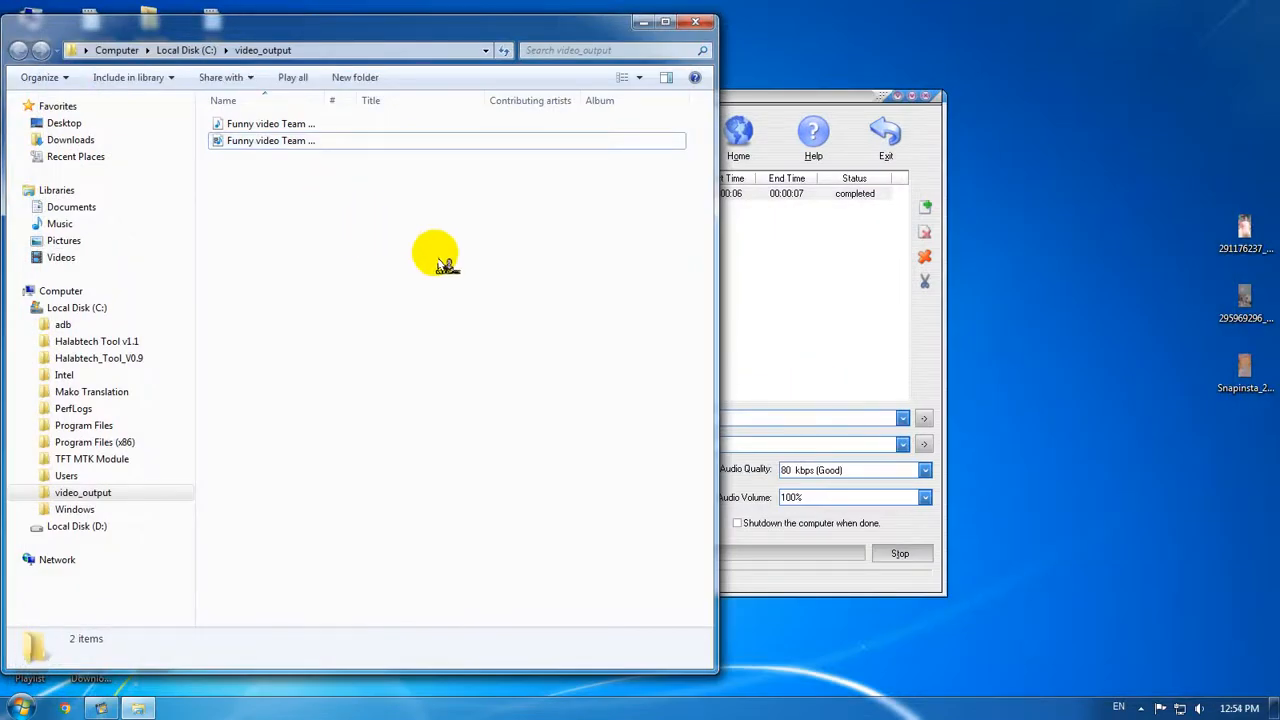
# Close the video converter and move the video_output folder window aside to uncover the desktop icons.
pyautogui.click(850, 352)
pyautogui.click(933, 100)
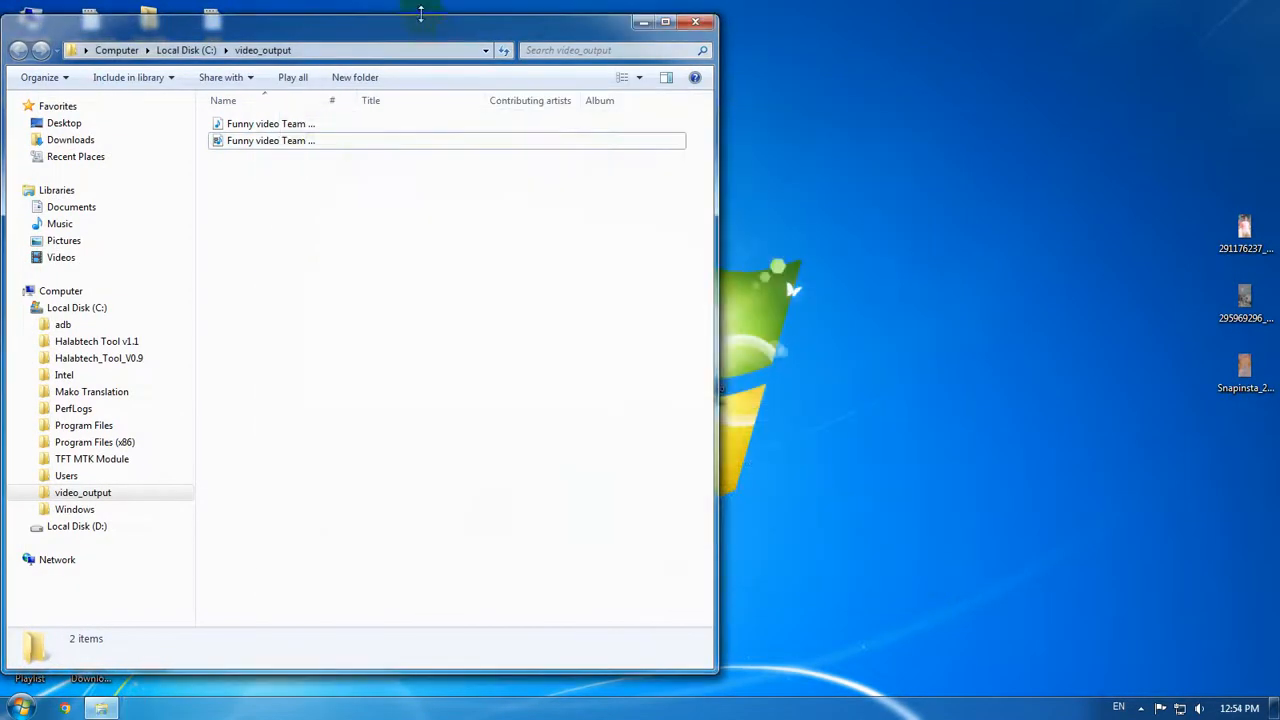
pyautogui.moveTo(394, 34); pyautogui.dragTo(970, 101)
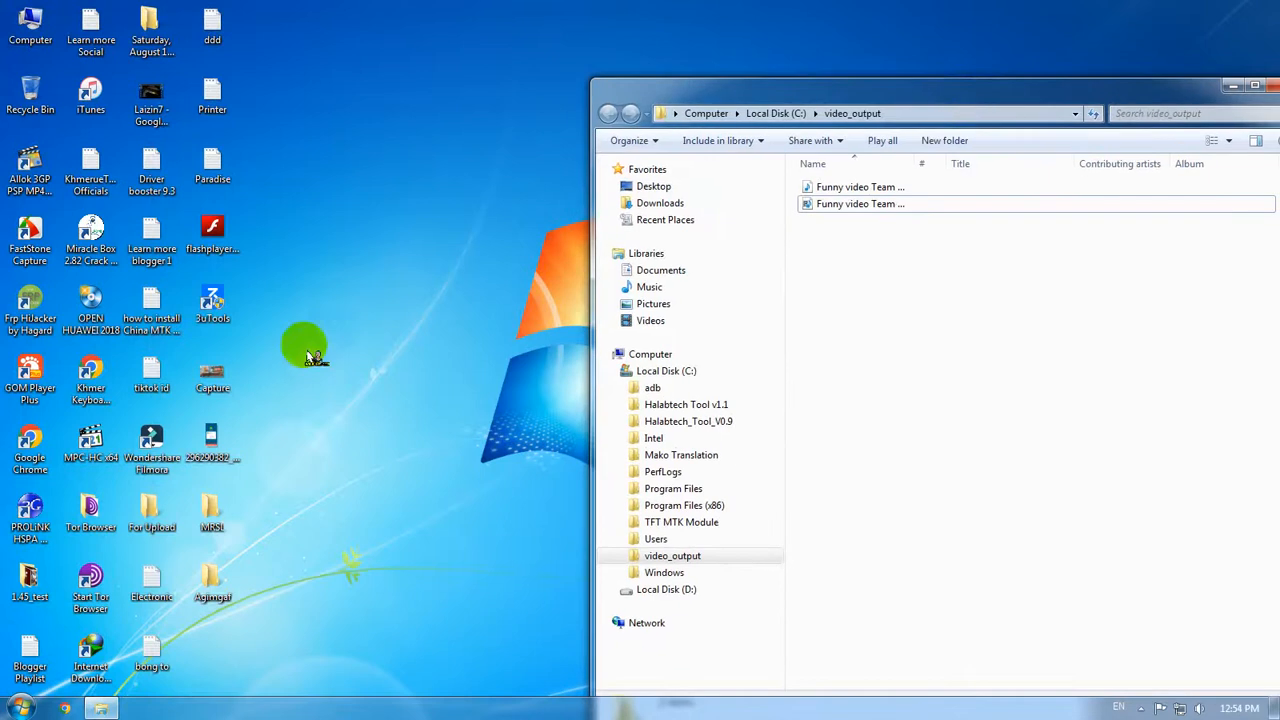
# Switch to Google Chrome and search Google for "video to gif".
pyautogui.click(64, 706)
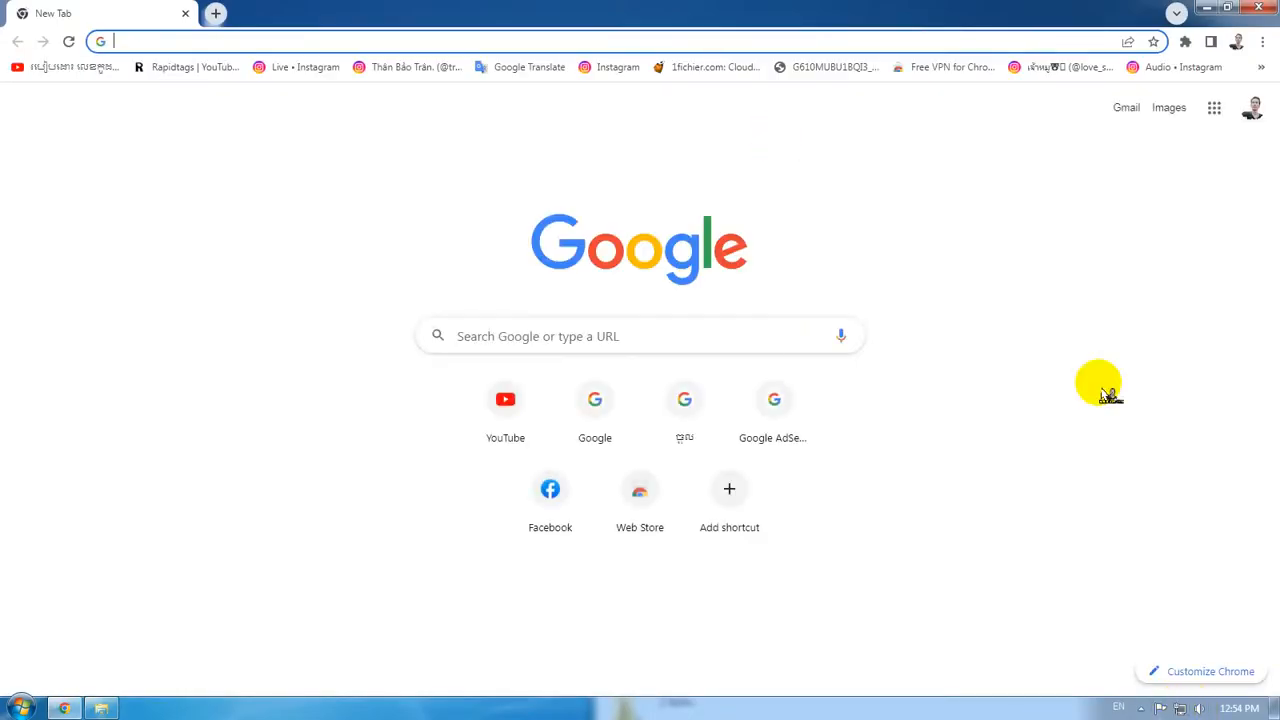
pyautogui.click(607, 337)
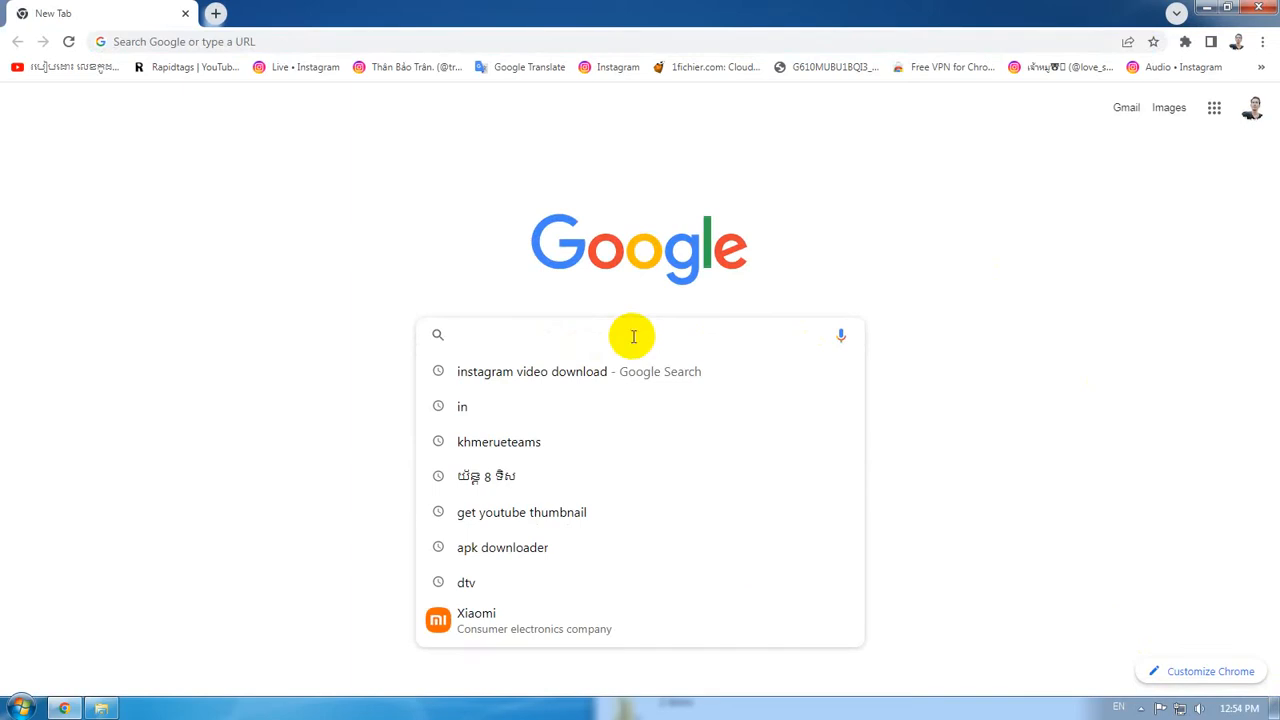
pyautogui.write('vide')
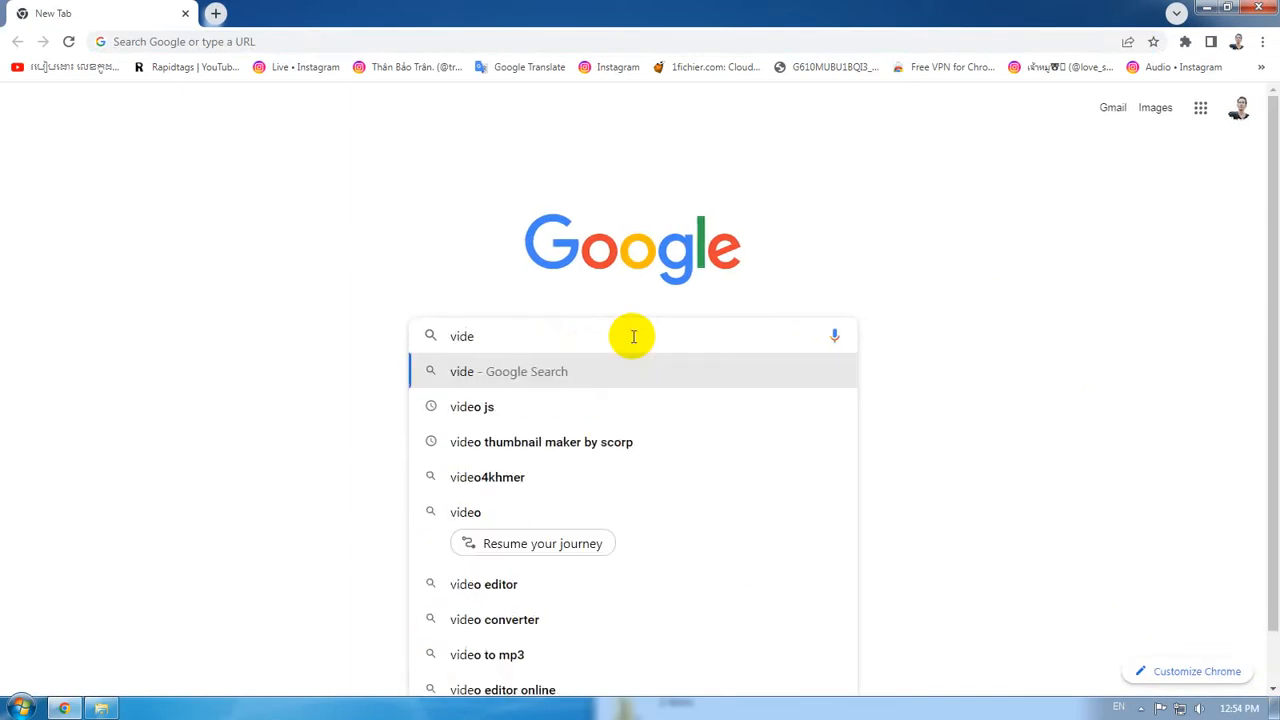
pyautogui.write('o to')
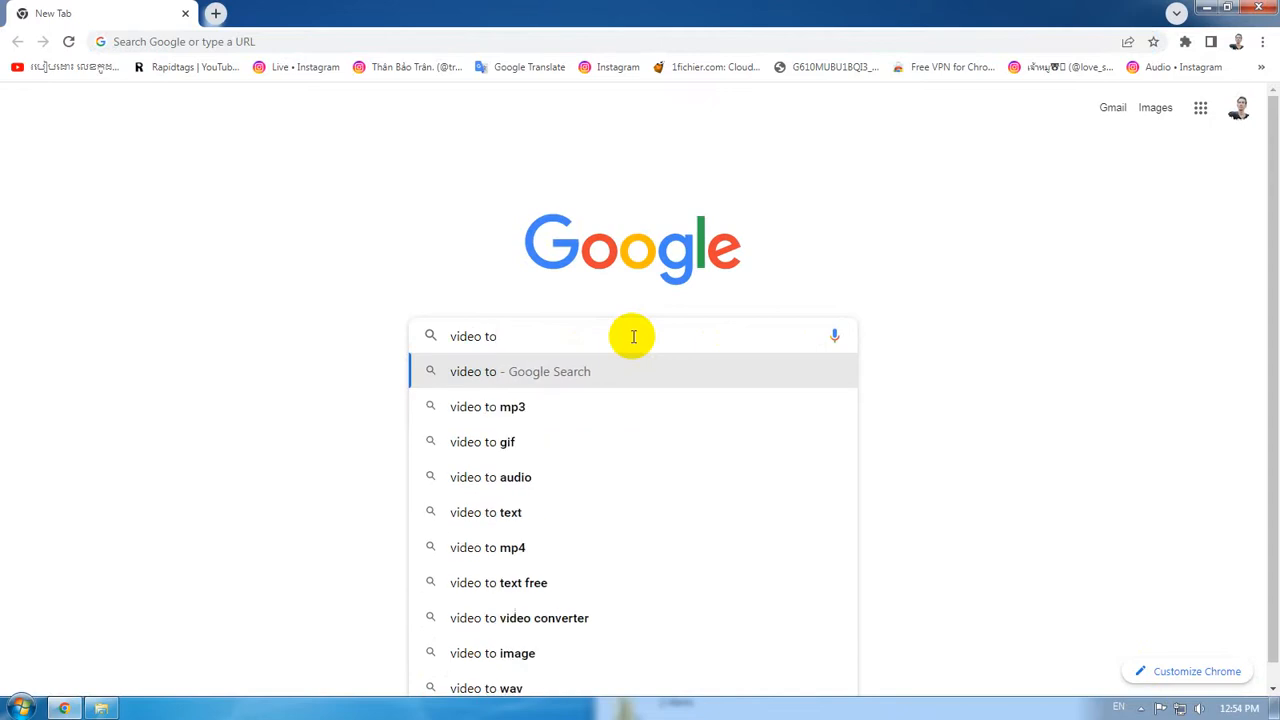
pyautogui.click(623, 441)
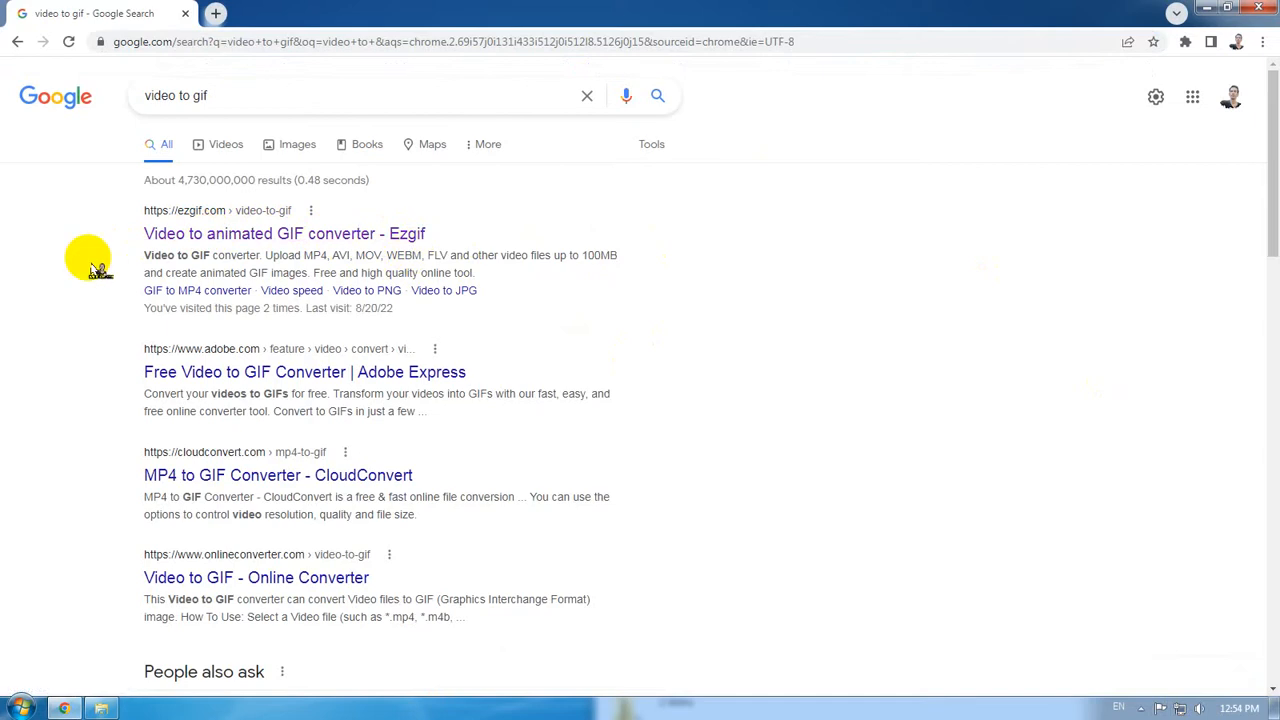
# Open the "Video to animated GIF converter - Ezgif" search result in a new tab.
pyautogui.click(306, 237)
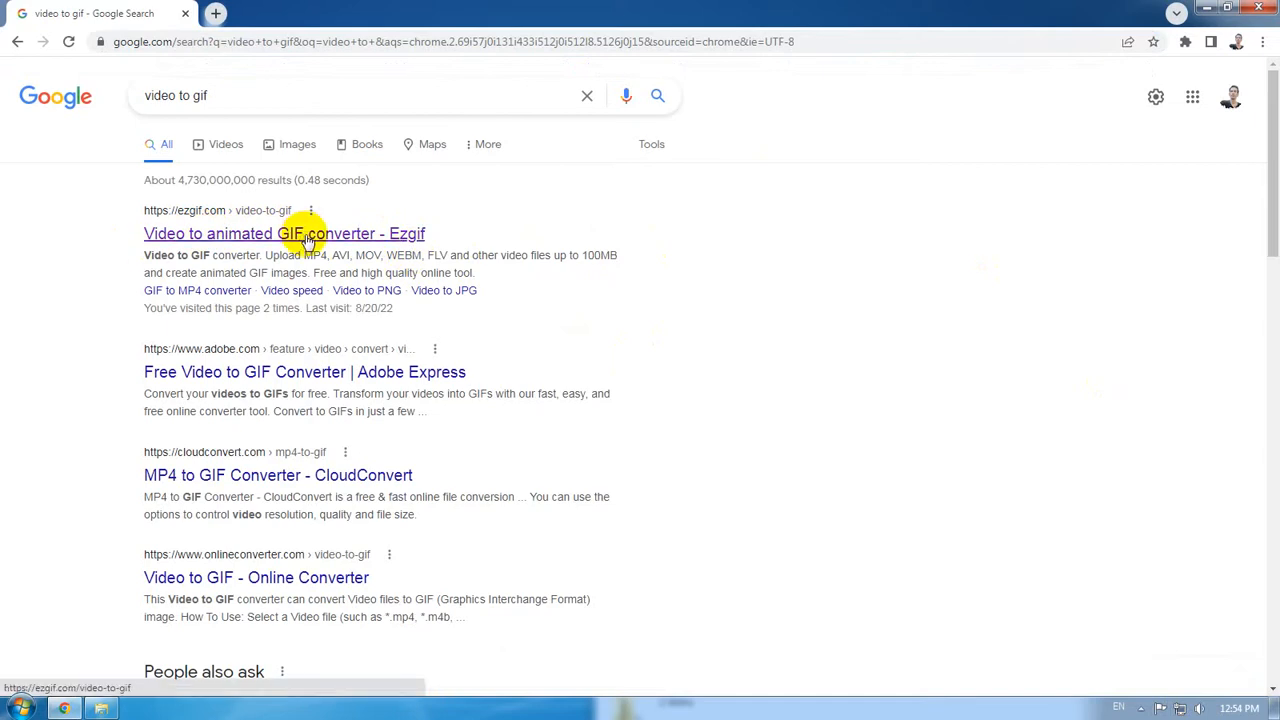
pyautogui.rightClick(306, 240)
pyautogui.click(340, 250)
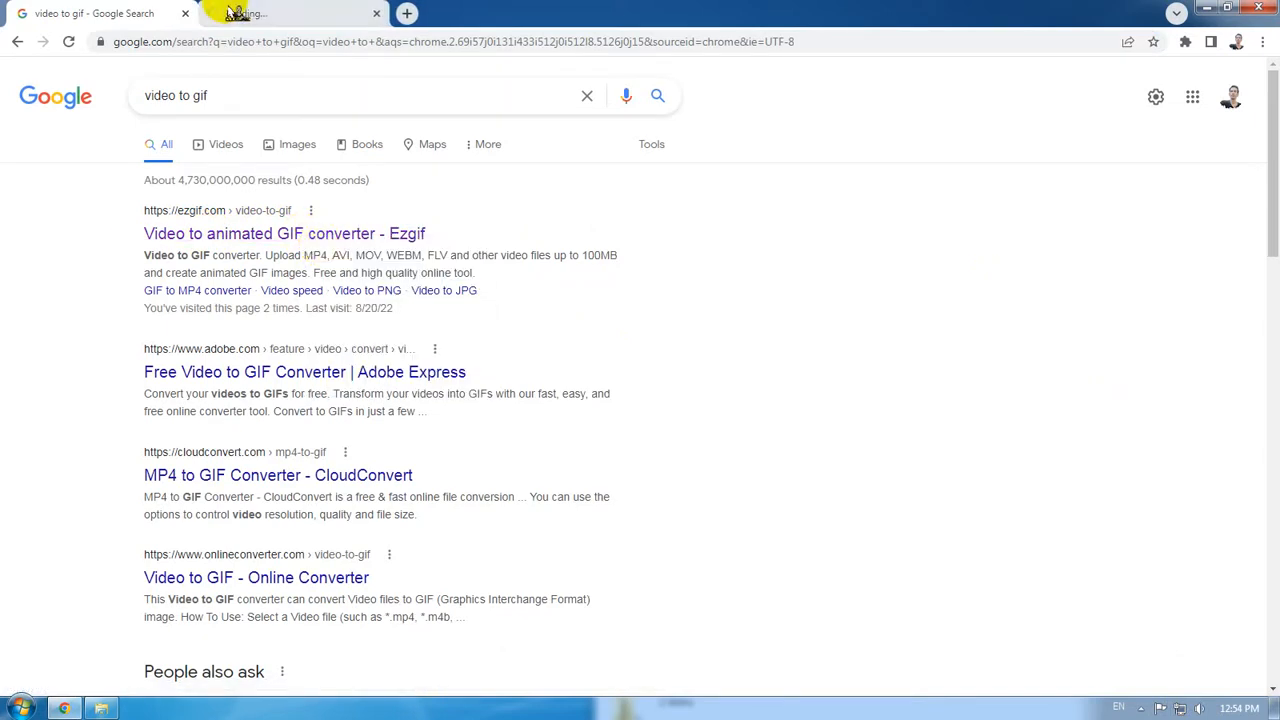
# Show the opened Ezgif converter tab and view the page briefly in full screen before restoring the normal browser view.
pyautogui.click(275, 13)
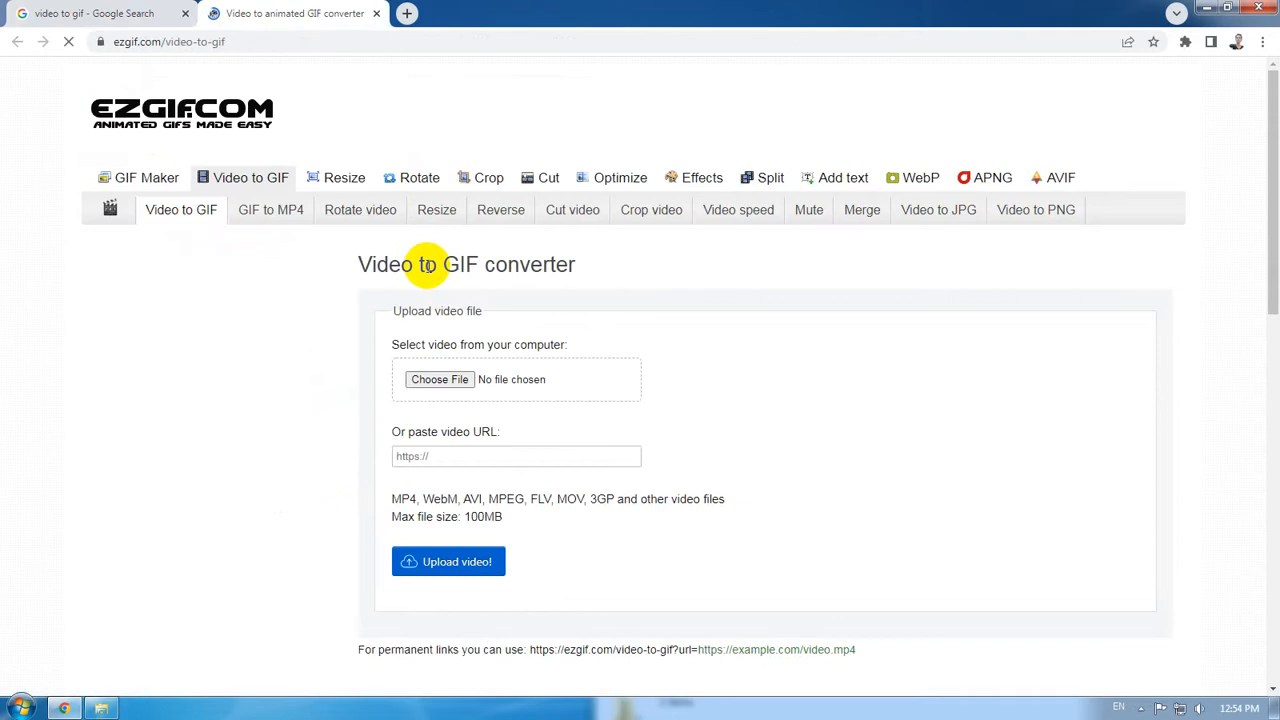
pyautogui.press('F11')
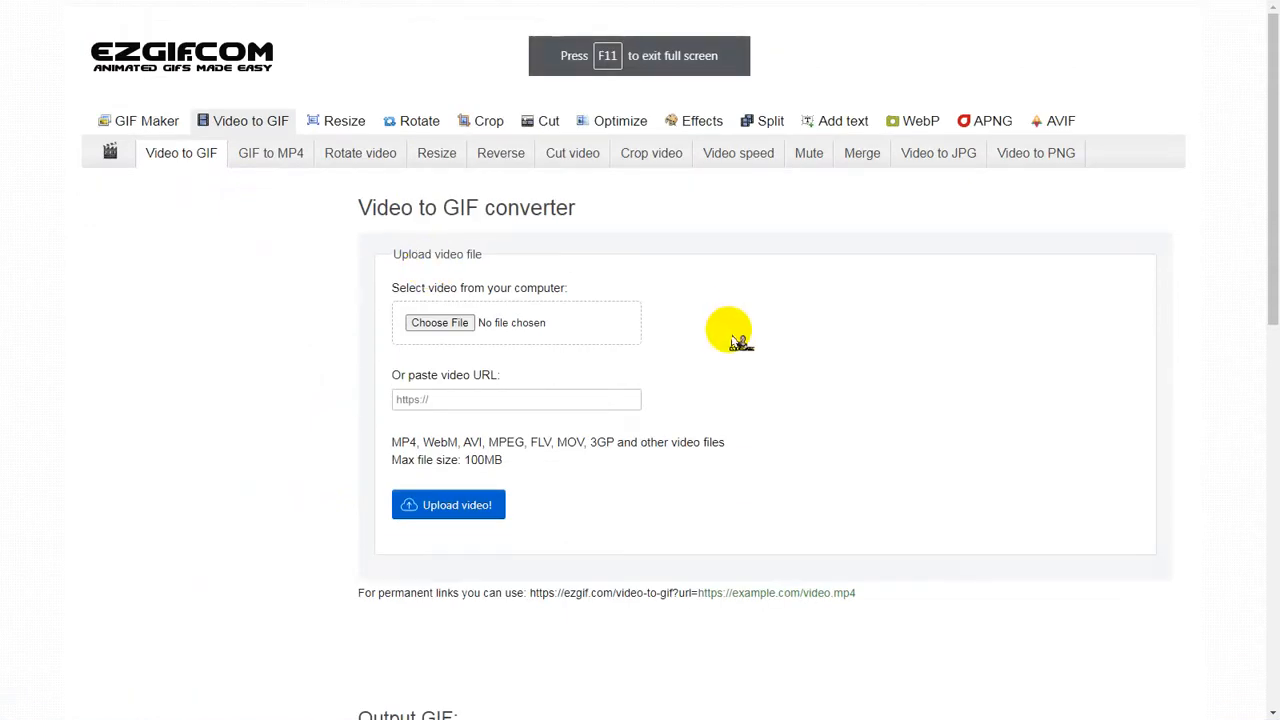
pyautogui.press('F11')
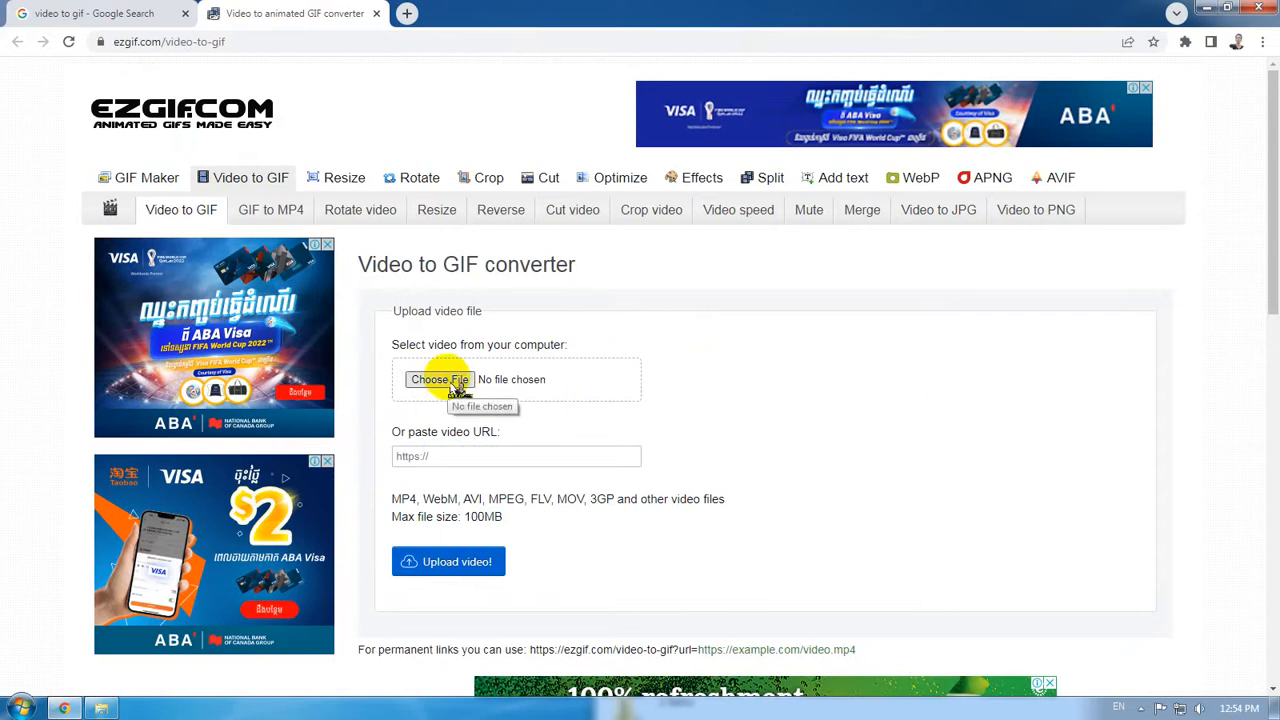
# Minimize Chrome and move the MP4 clip from the video_output folder to the desktop, replacing the file of the same name.
pyautogui.click(1207, 7)
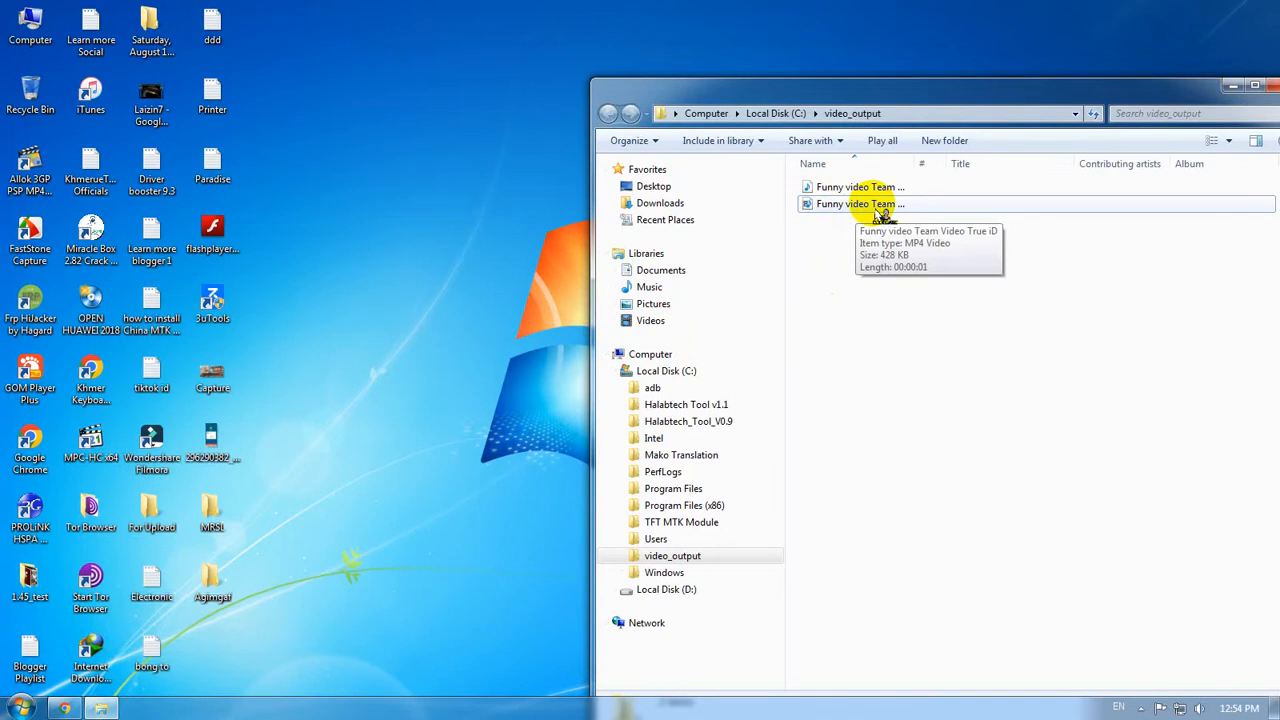
pyautogui.moveTo(880, 212); pyautogui.dragTo(423, 391)
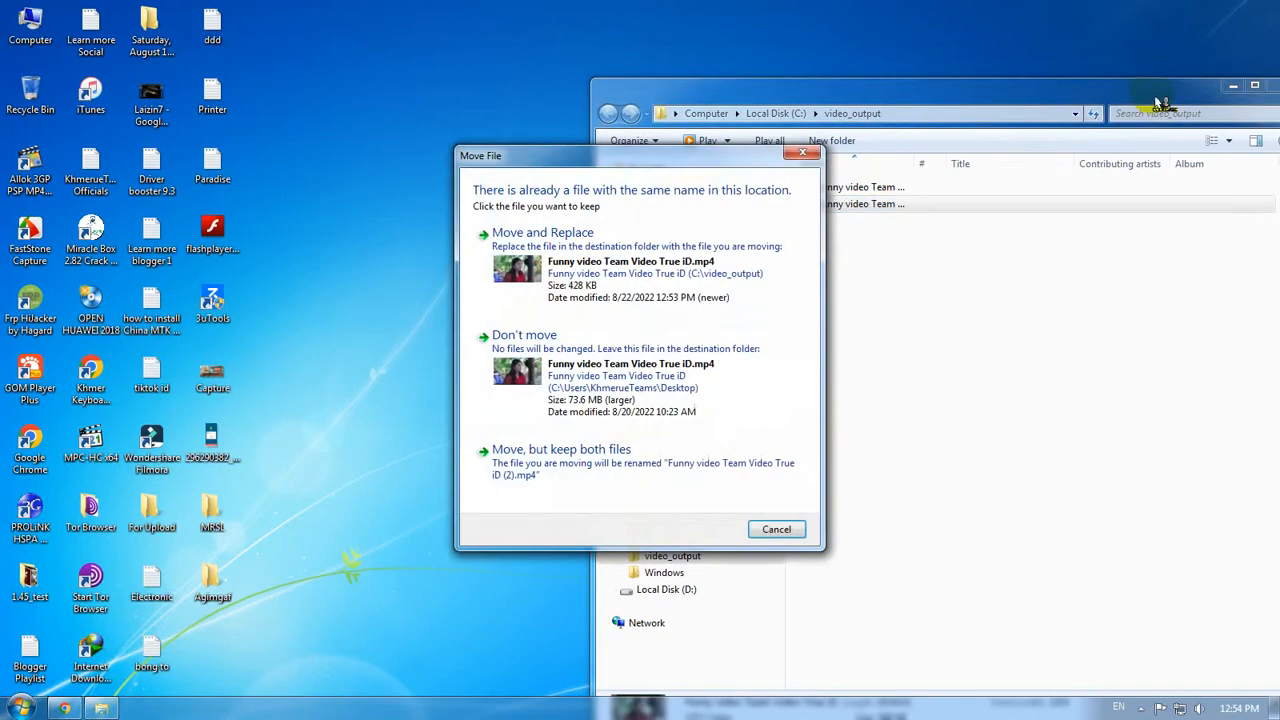
pyautogui.click(668, 284)
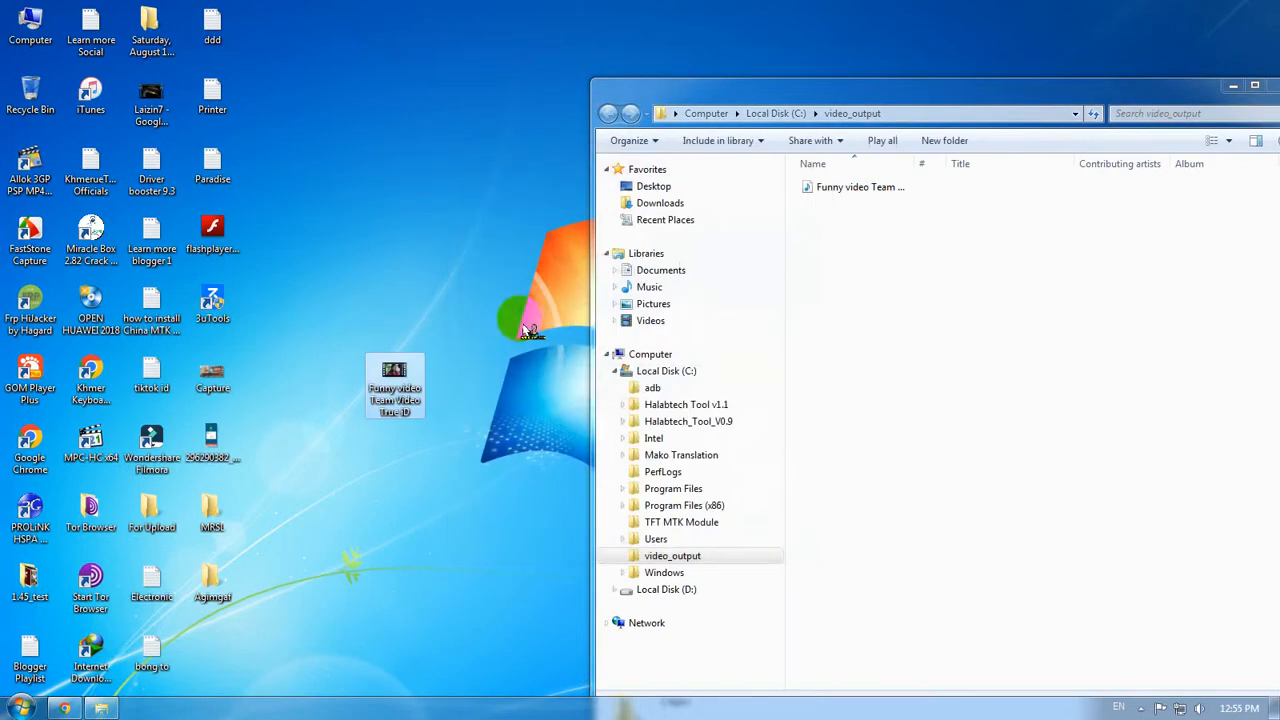
# Close the video_output folder window and select the moved video clip on the desktop.
pyautogui.moveTo(1147, 101); pyautogui.dragTo(950, 143)
pyautogui.click(1092, 130)
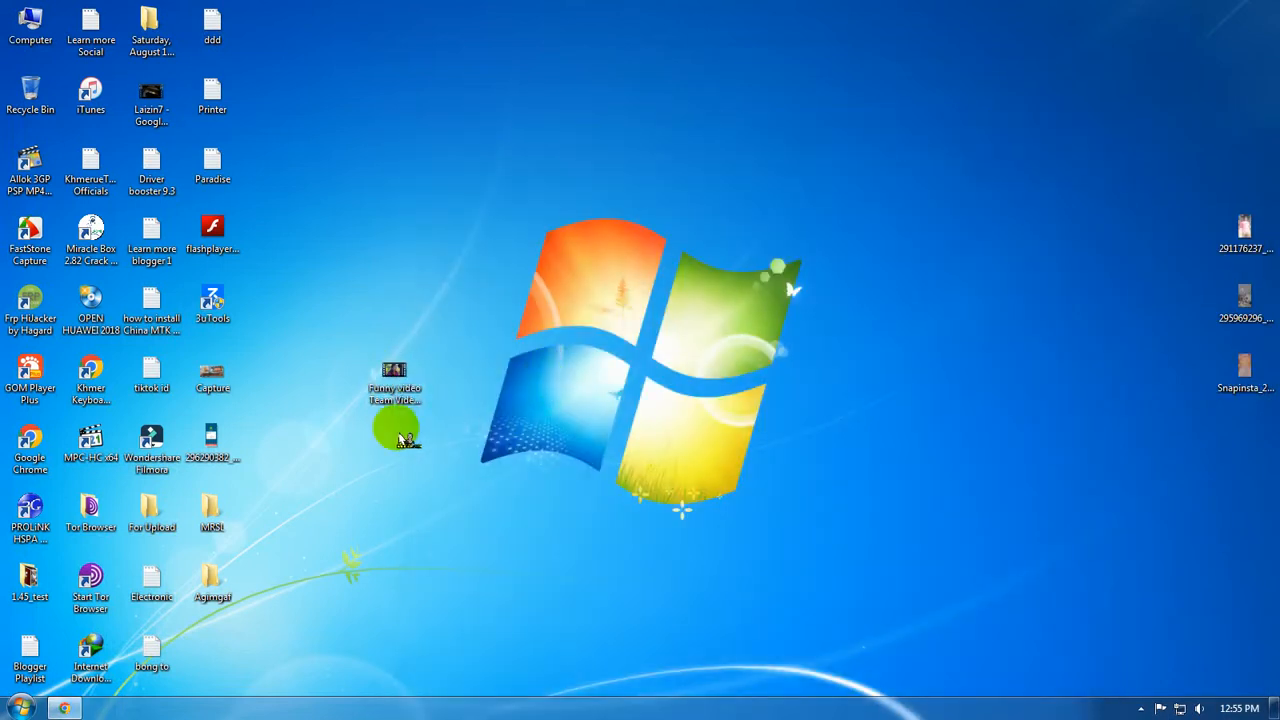
pyautogui.click(392, 395)
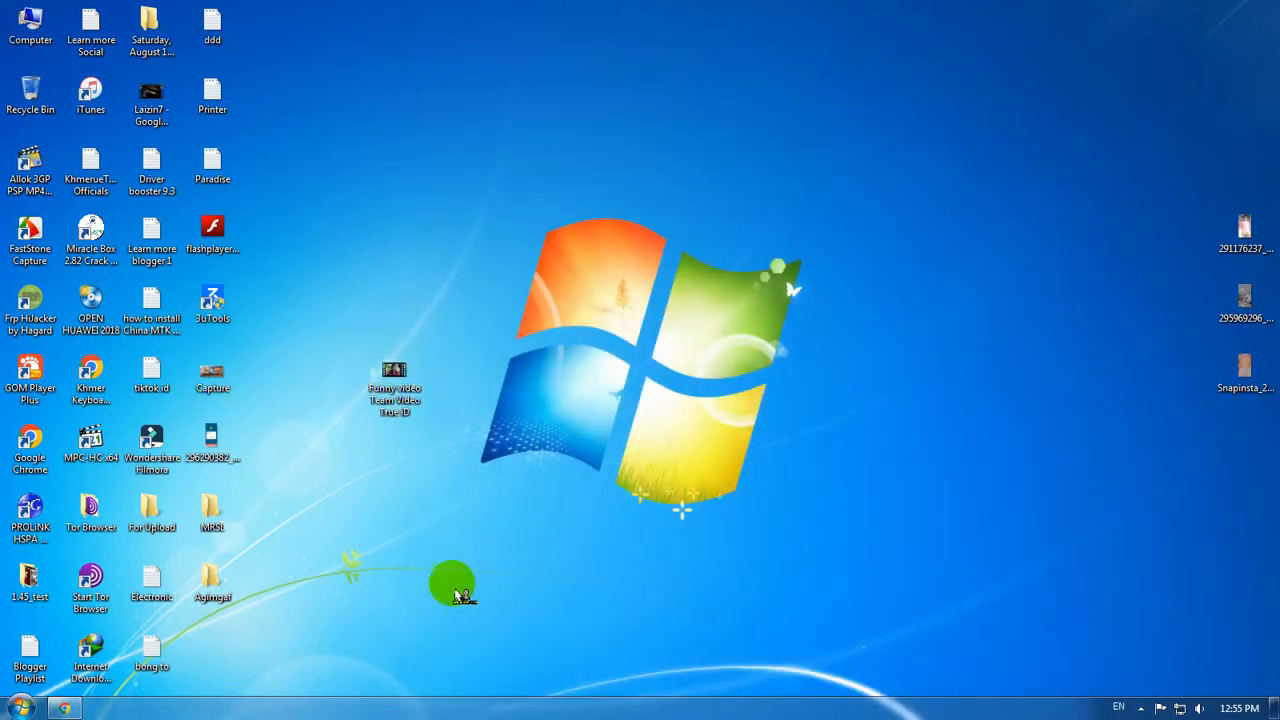
# Switch back to Chrome, choose "Funny video Team Video True iD.mp4" from the desktop and upload it to Ezgif.
pyautogui.click(62, 708)
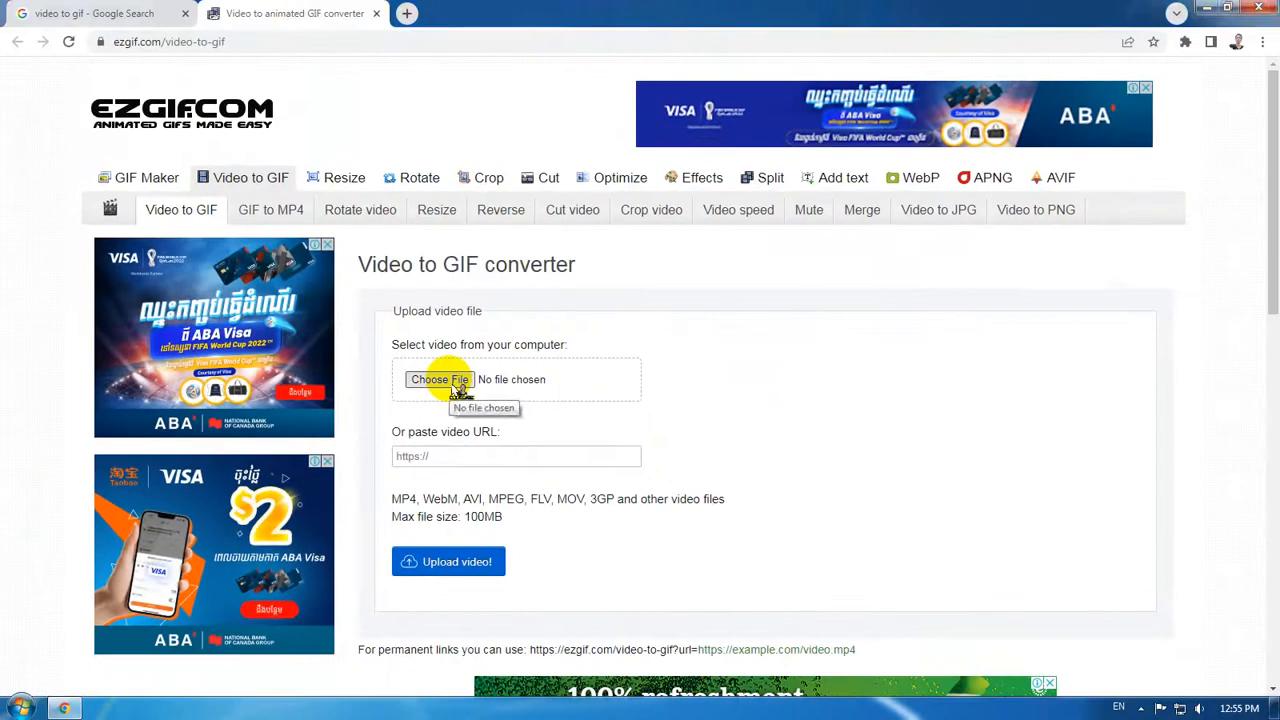
pyautogui.click(452, 384)
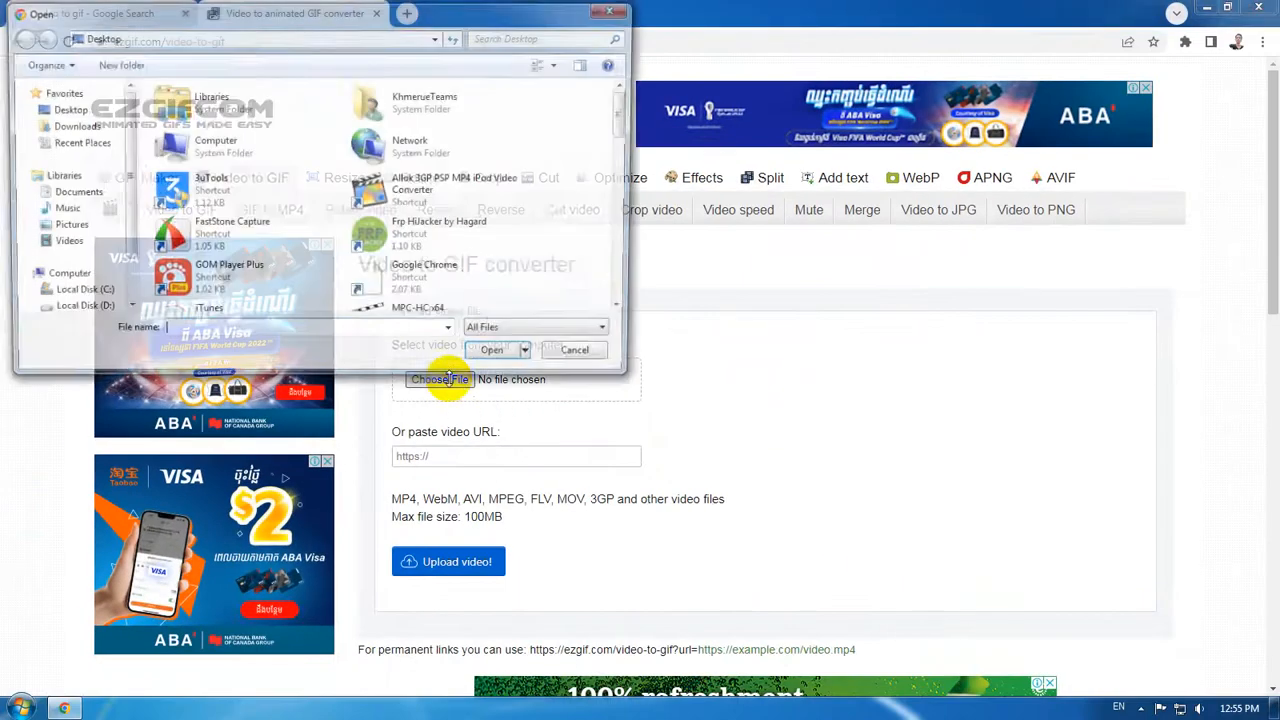
pyautogui.scroll(-5, 570, 275)
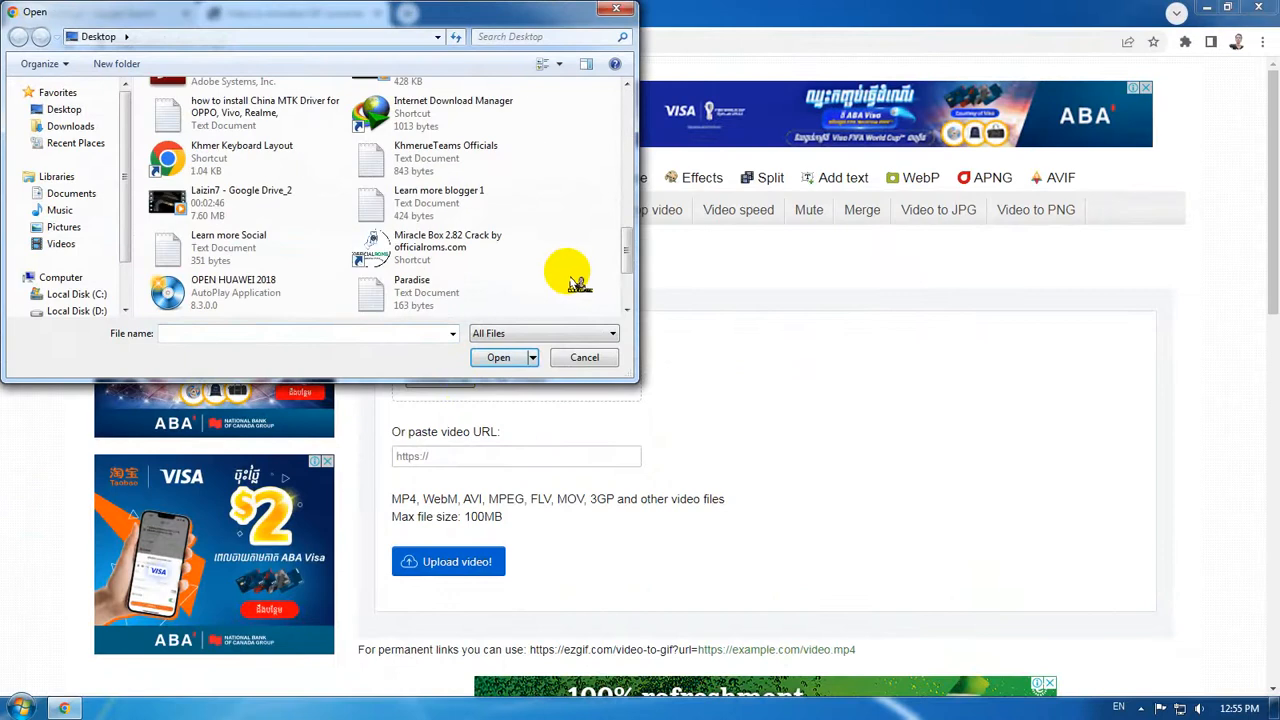
pyautogui.scroll(1, 578, 284)
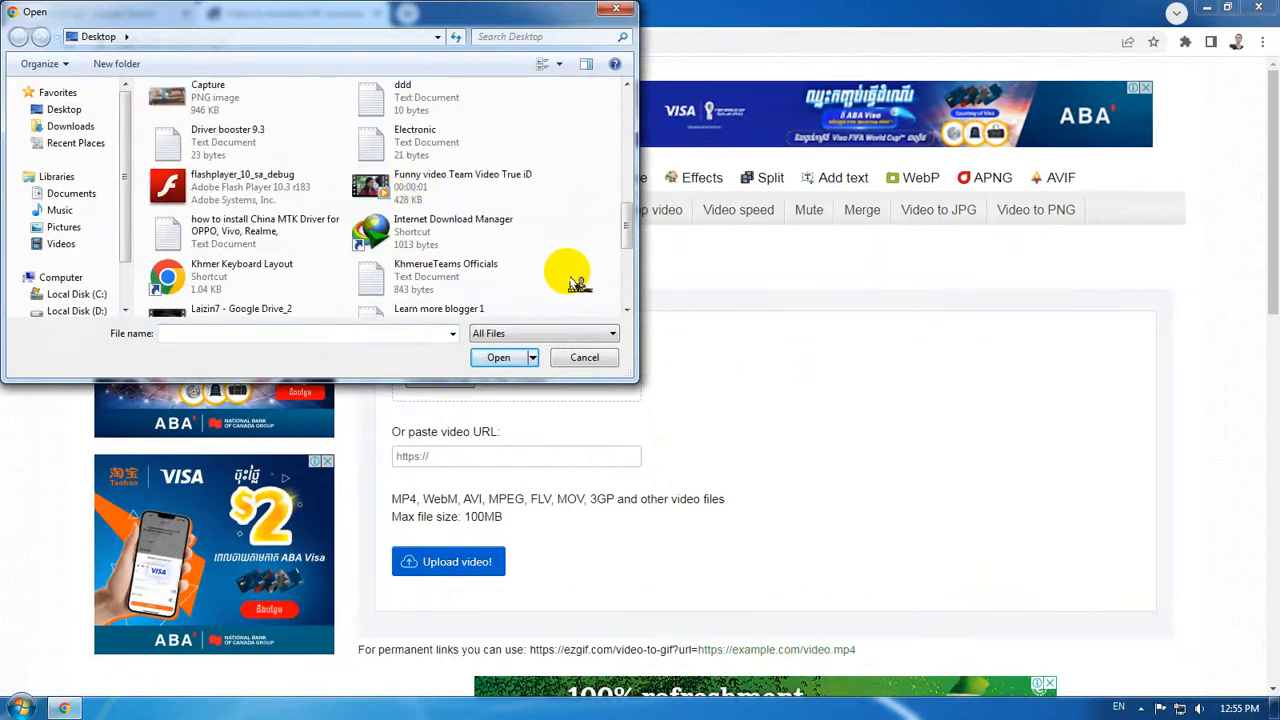
pyautogui.click(430, 192)
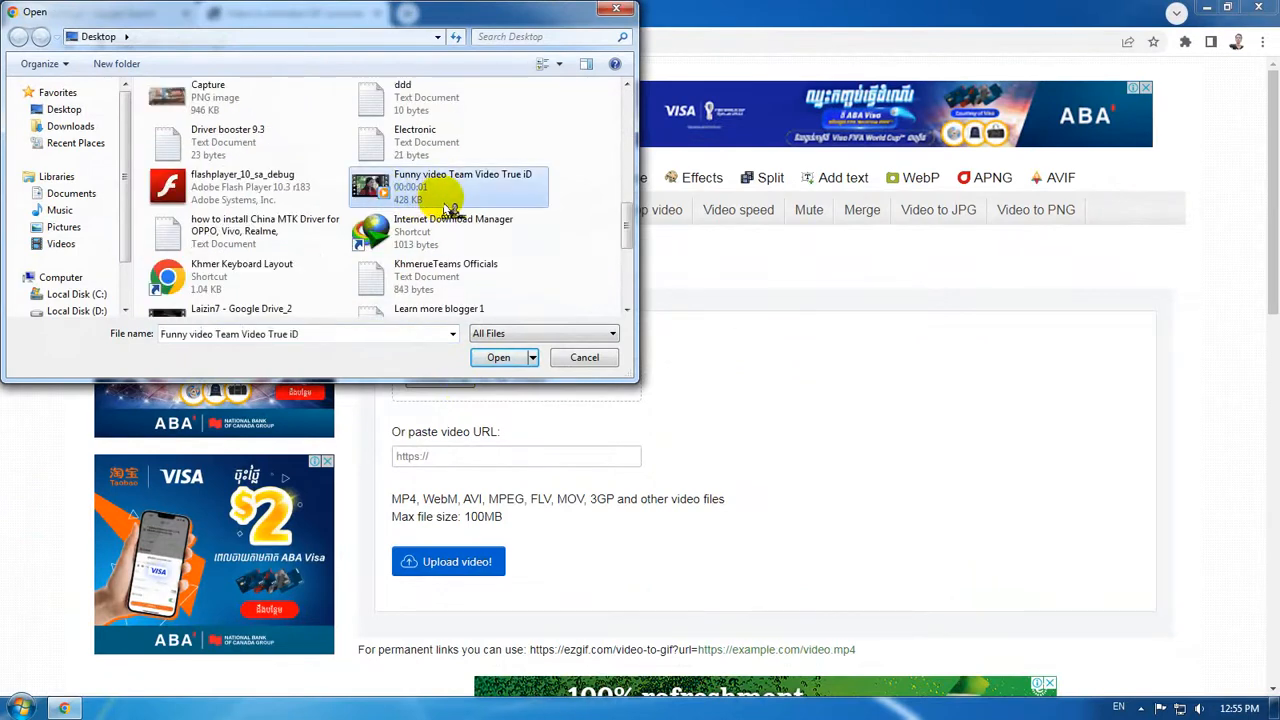
pyautogui.click(497, 358)
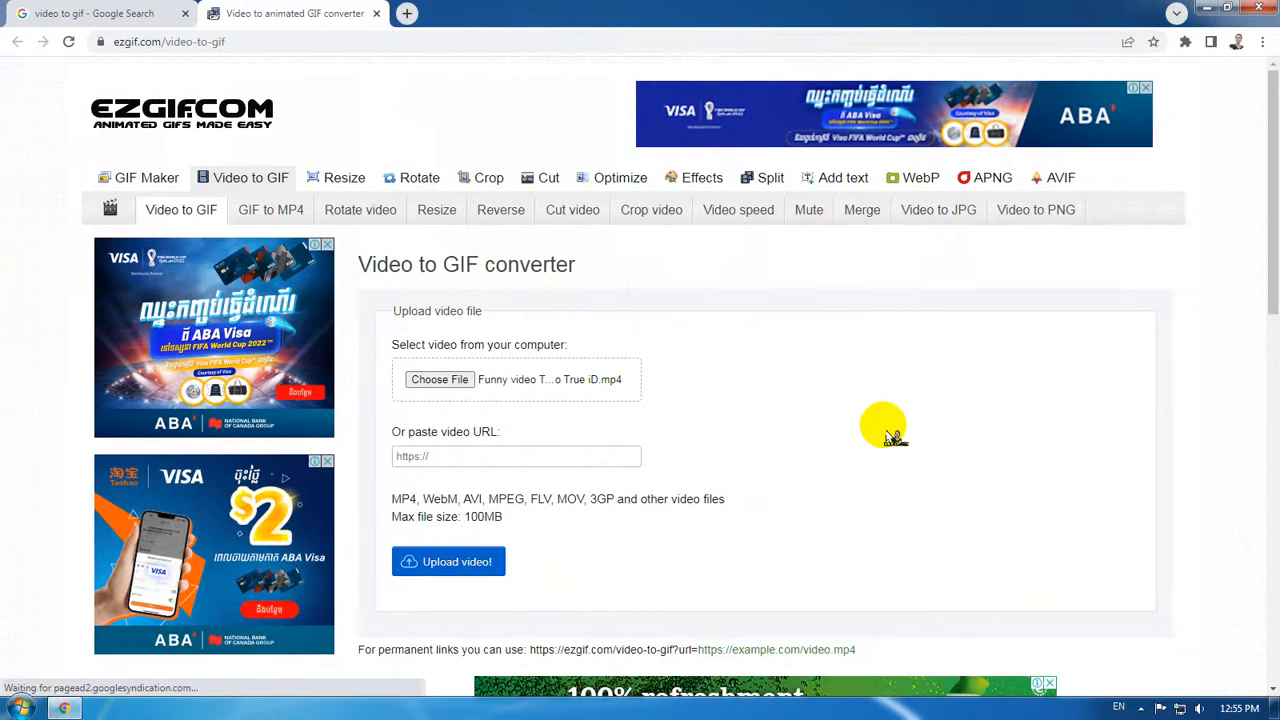
pyautogui.scroll(-3, 888, 432)
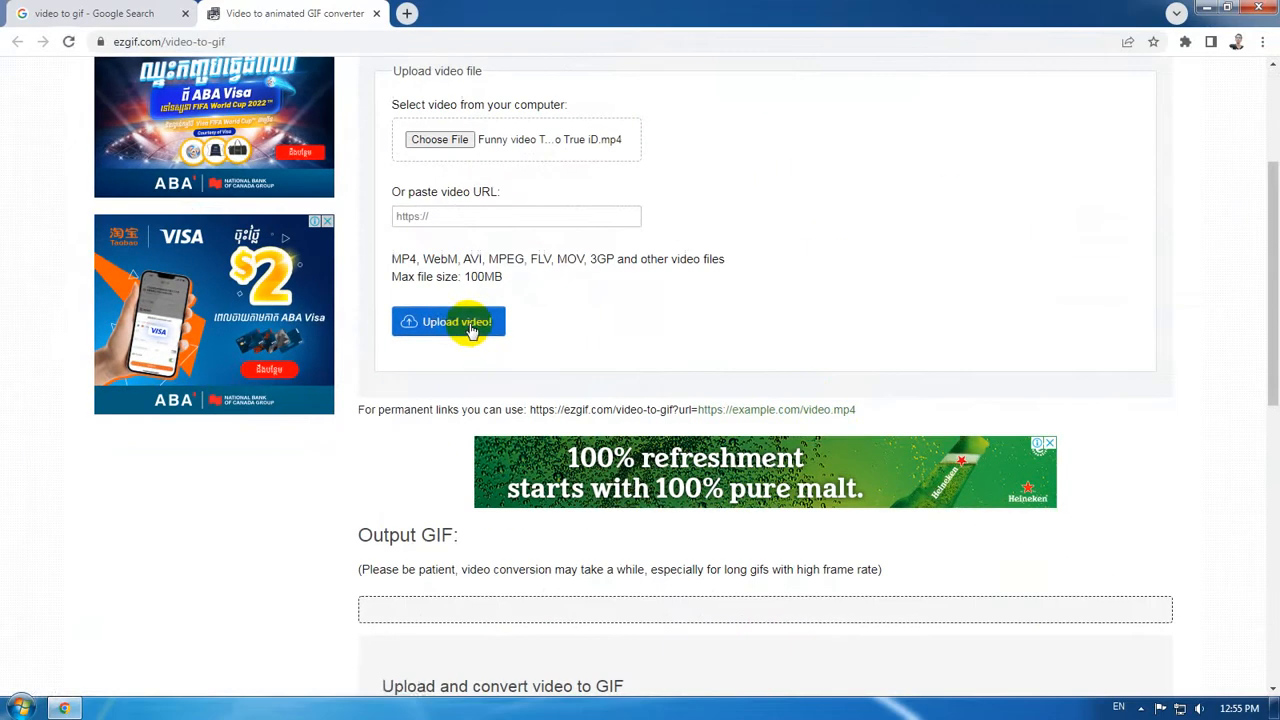
pyautogui.click(472, 322)
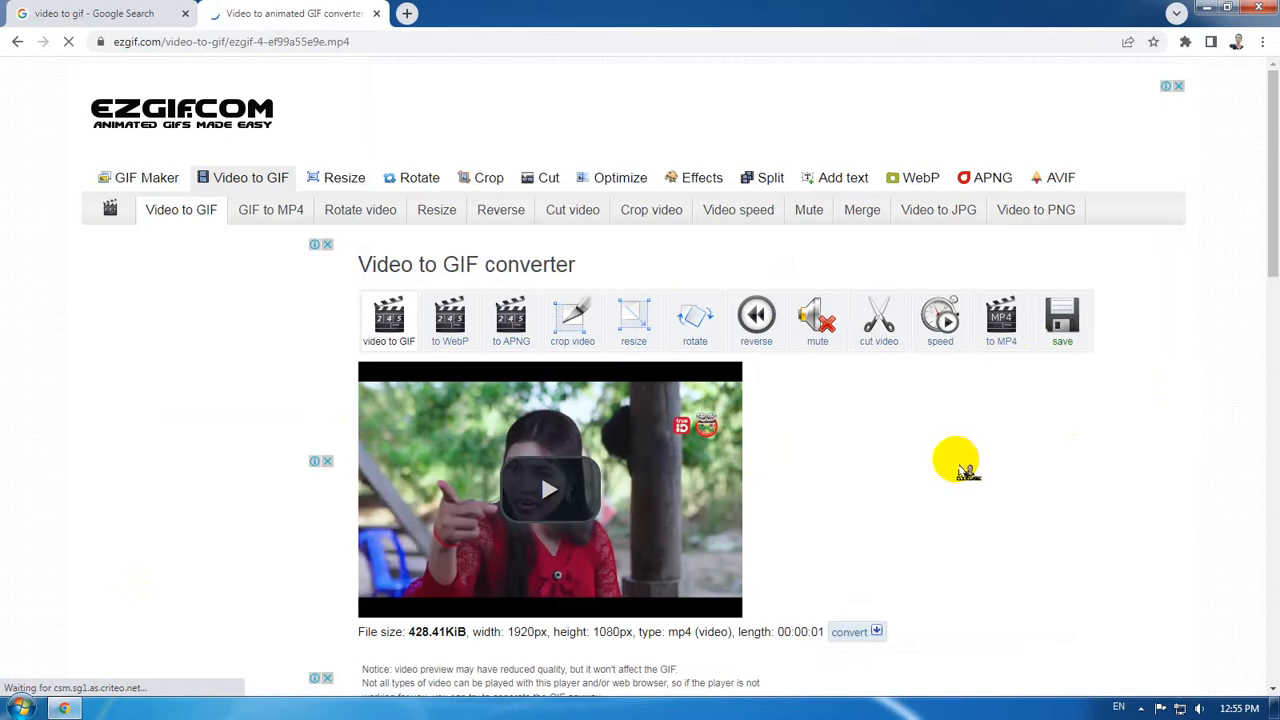
# Convert the uploaded clip to GIF at original size (up to 600px), 10 FPS, with the FFMPEG method, and review the output.
pyautogui.scroll(-3, 960, 465)
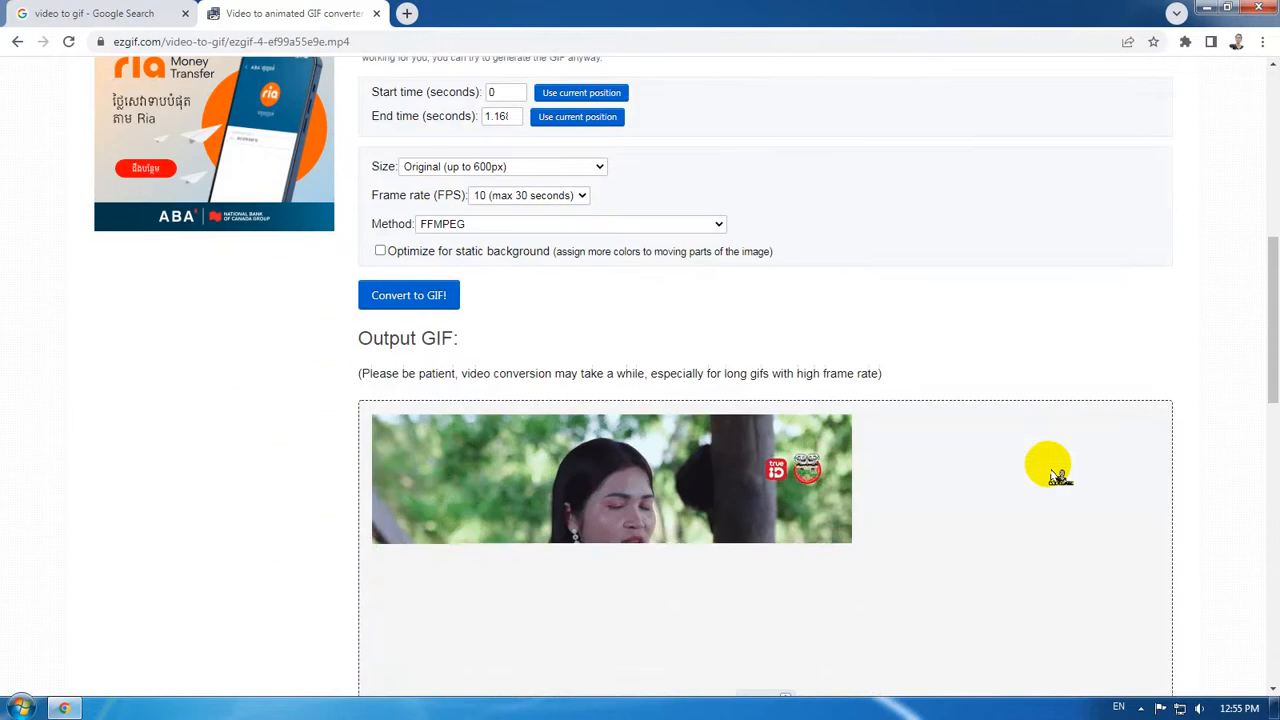
pyautogui.scroll(-4, 1057, 475)
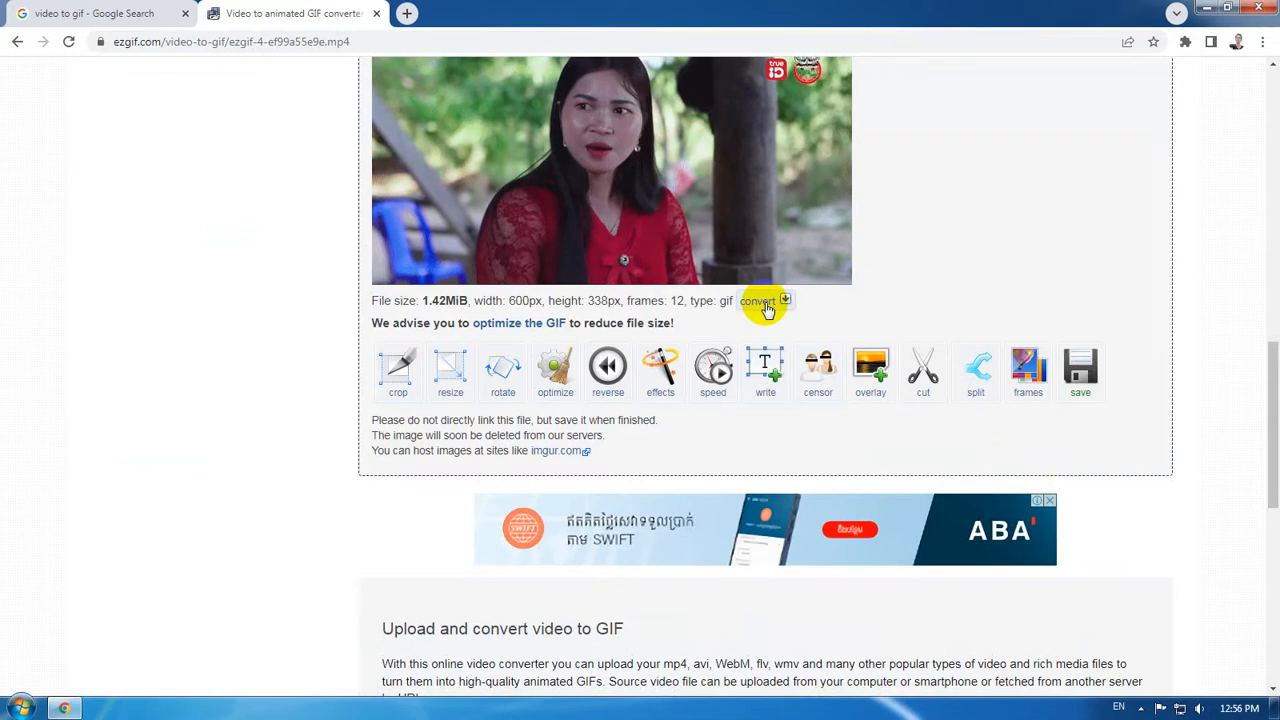
pyautogui.scroll(3, 1020, 421)
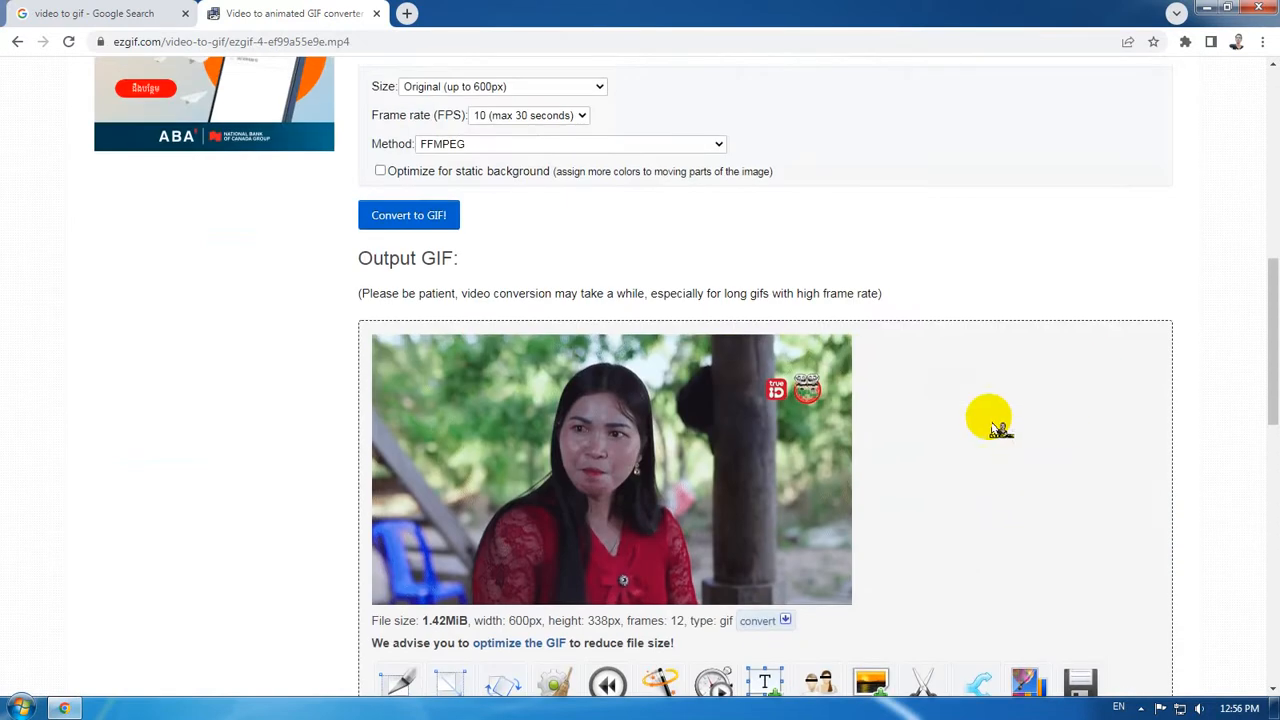
pyautogui.scroll(3, 677, 432)
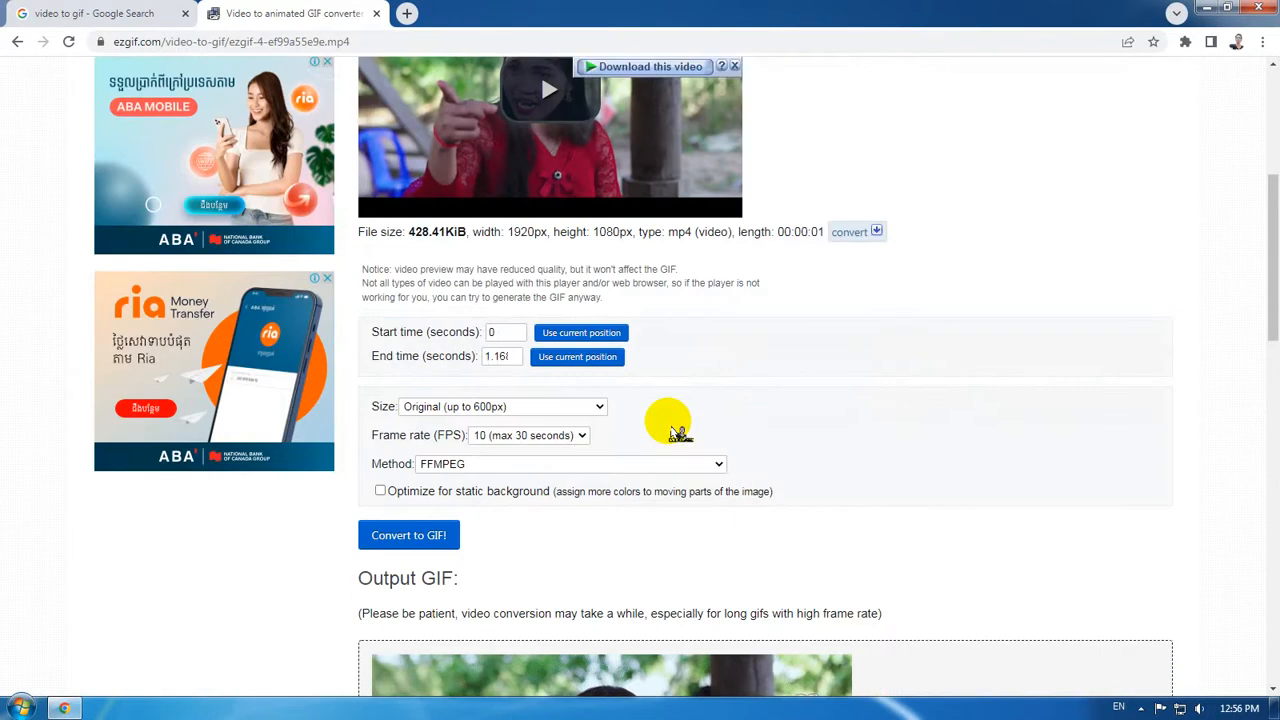
pyautogui.scroll(-4, 678, 432)
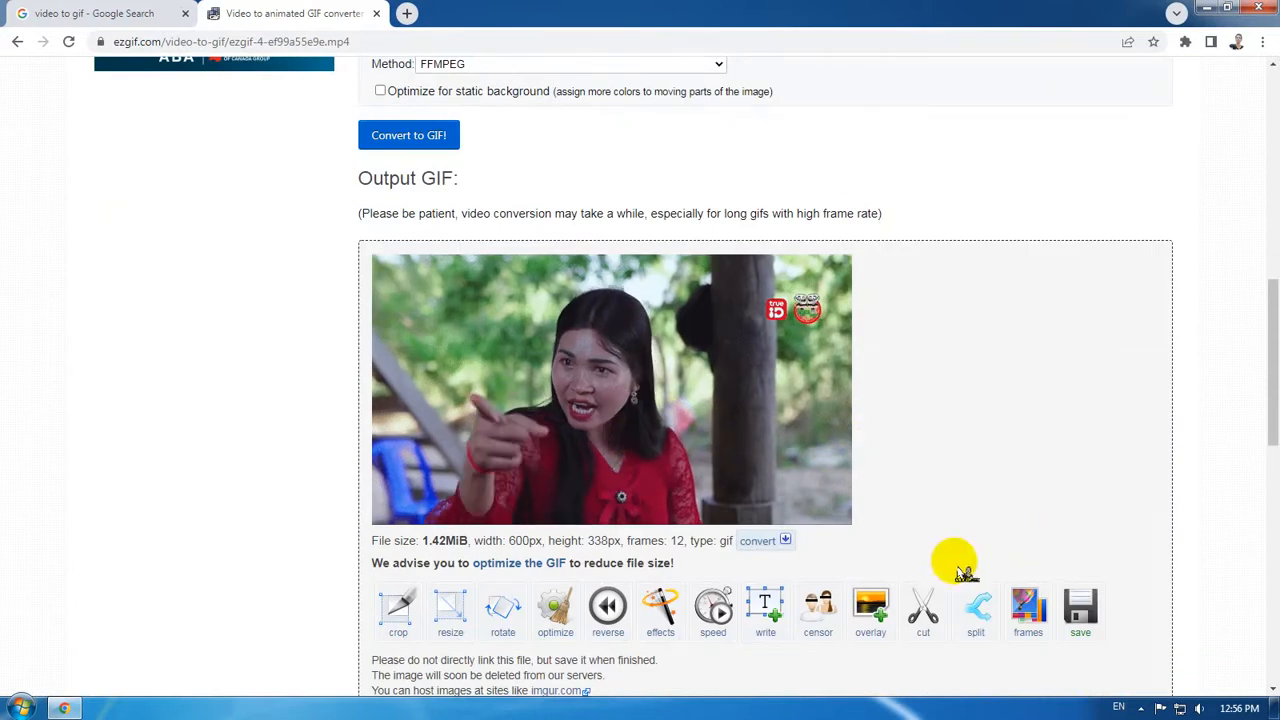
# Save the output GIF to the computer and open the downloaded file in full screen to check its animation.
pyautogui.click(1093, 620)
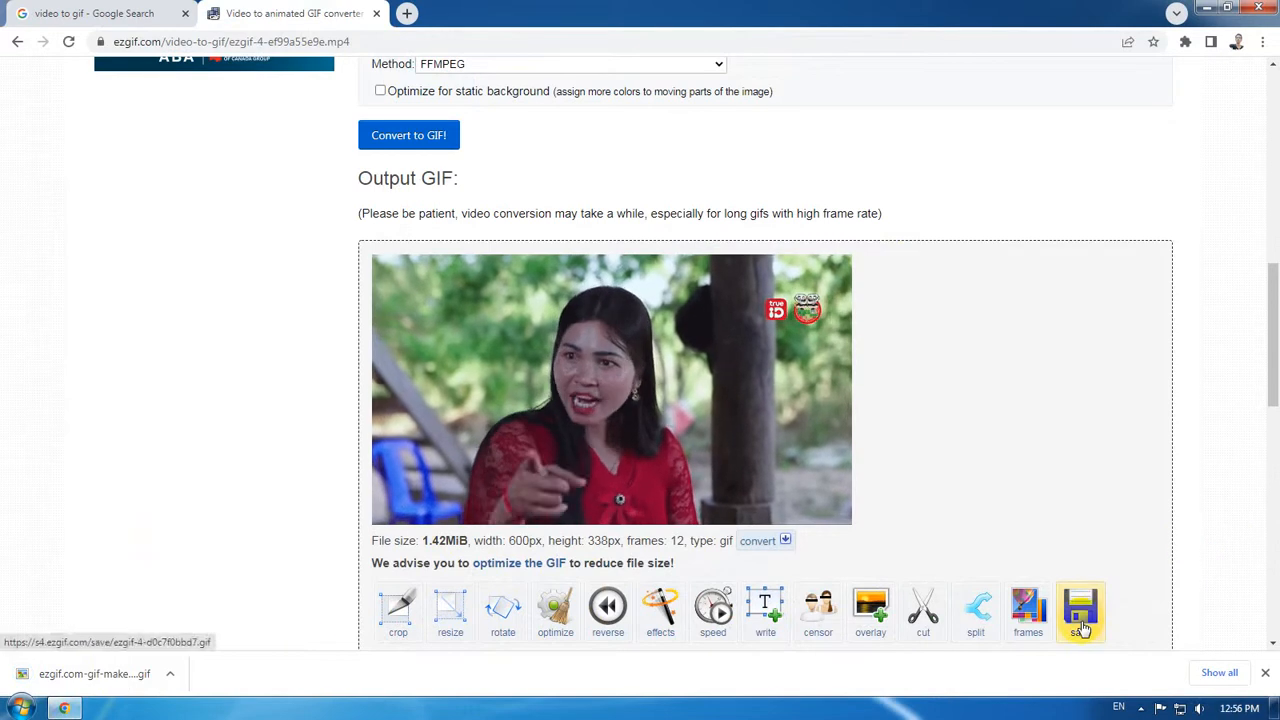
pyautogui.click(88, 673)
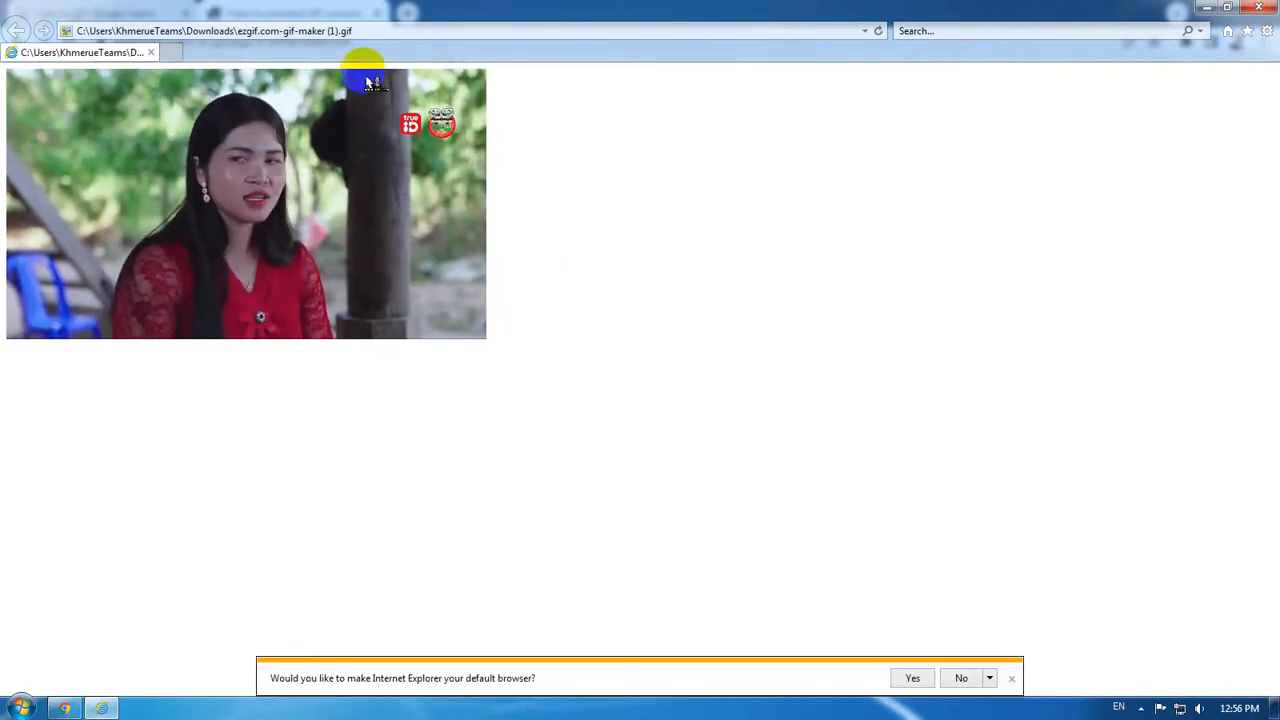
pyautogui.click(363, 29)
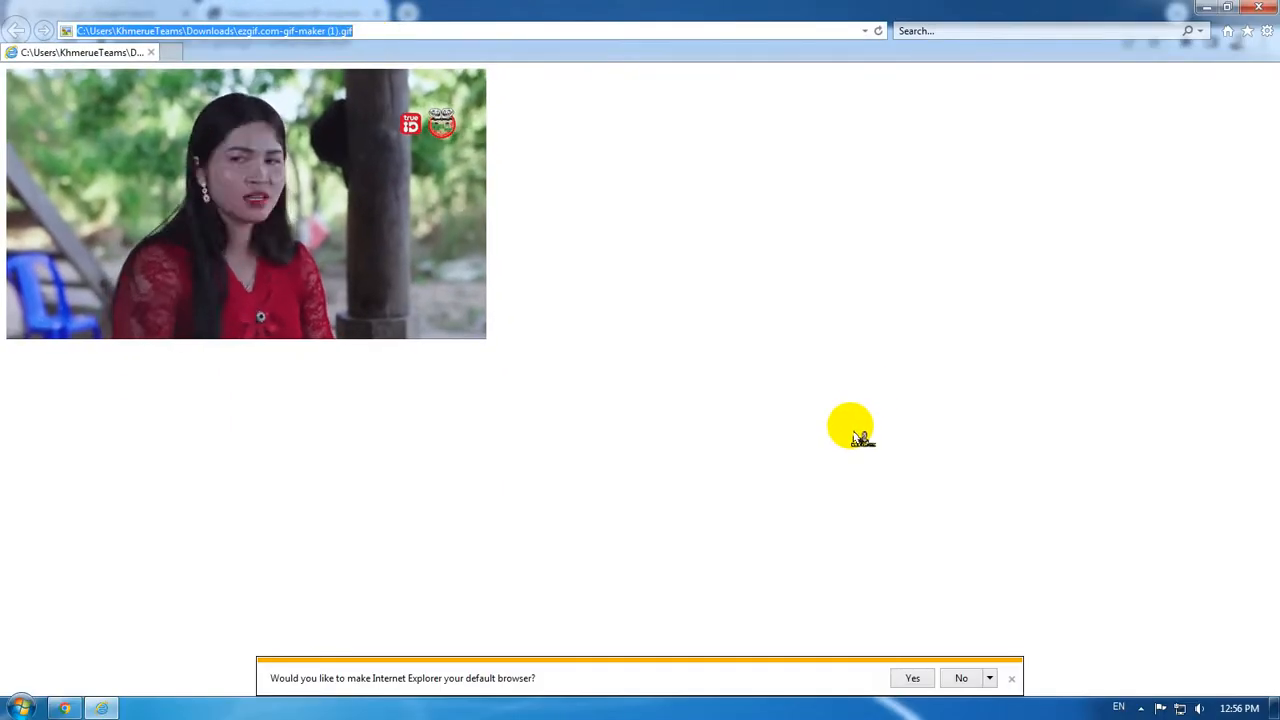
pyautogui.press('F11')
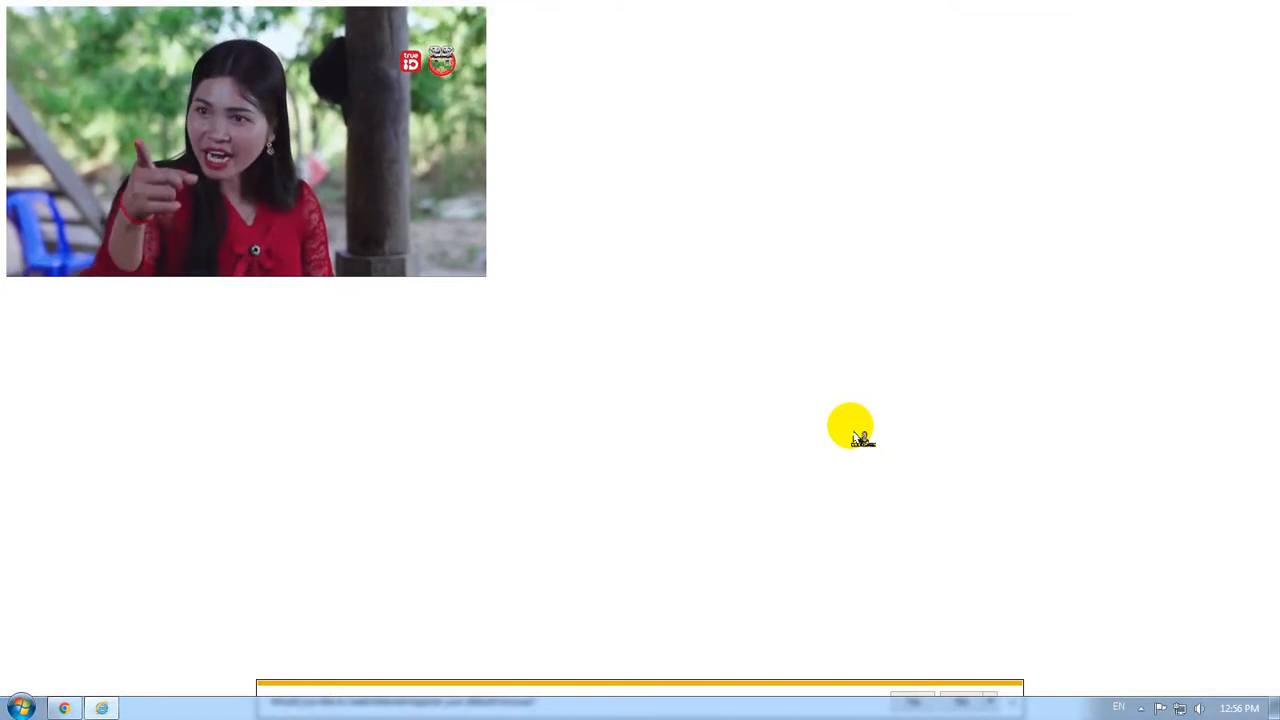